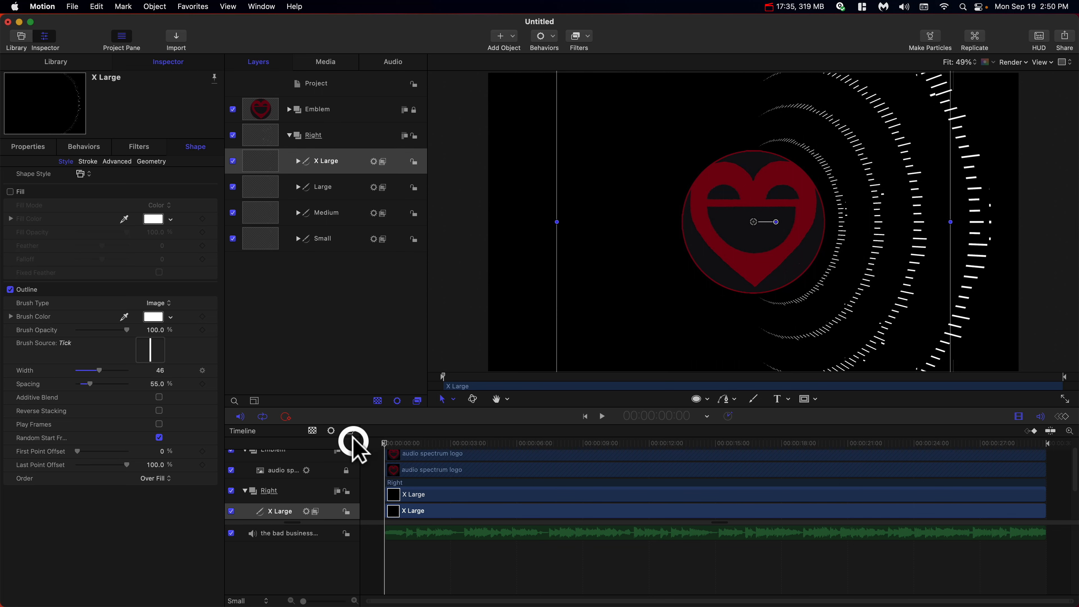
Collapse the Right group and play the project to preview the audio-reactive rings, returning the playhead to the start
left_click(345, 305)
left_click(294, 138)
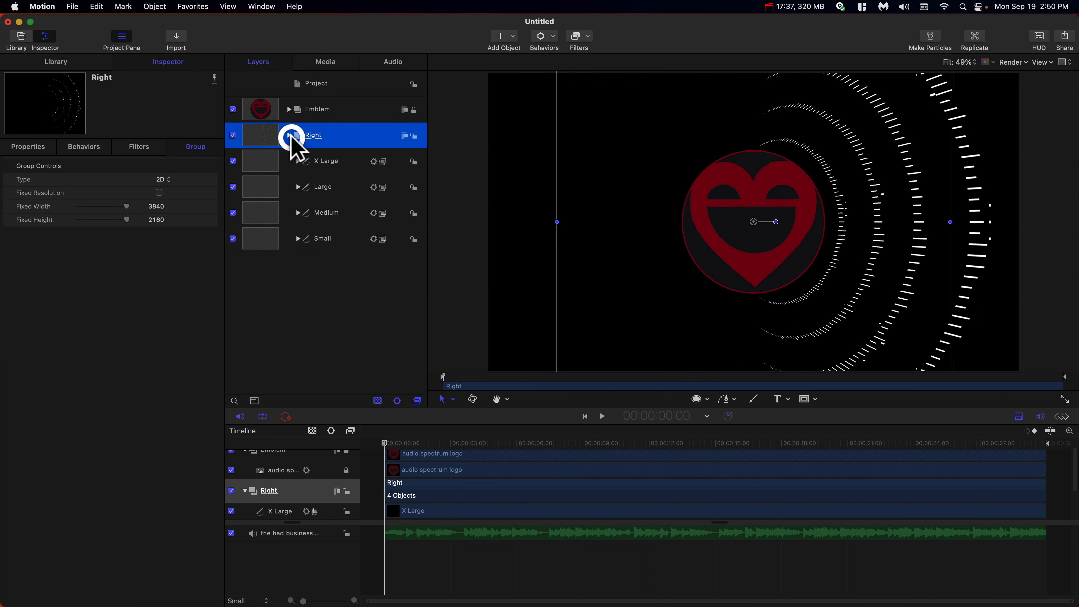
left_click(290, 136)
left_click(291, 178)
key("space")
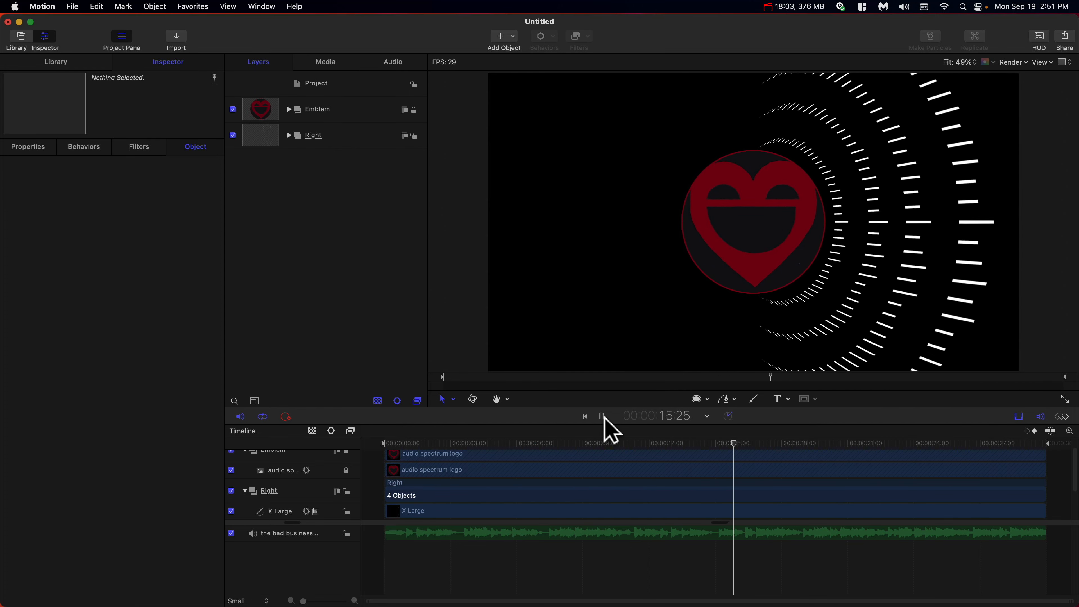
key("space")
left_click_drag(446, 443, 381, 445)
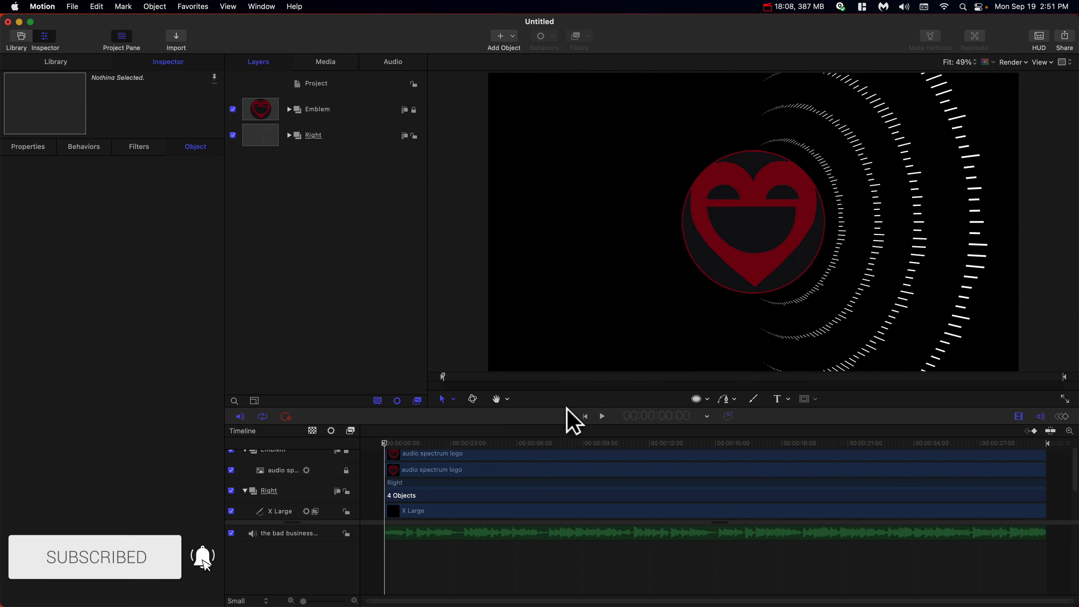
Set the outline brush color of the Small ring in the Right group to hex E14118
left_click(289, 136)
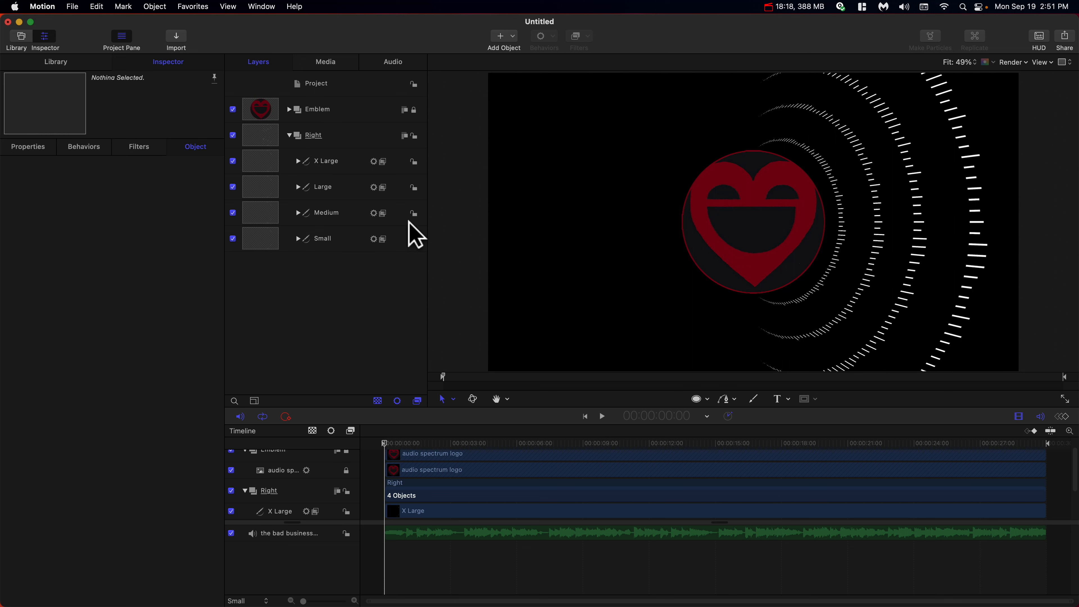
left_click(297, 238)
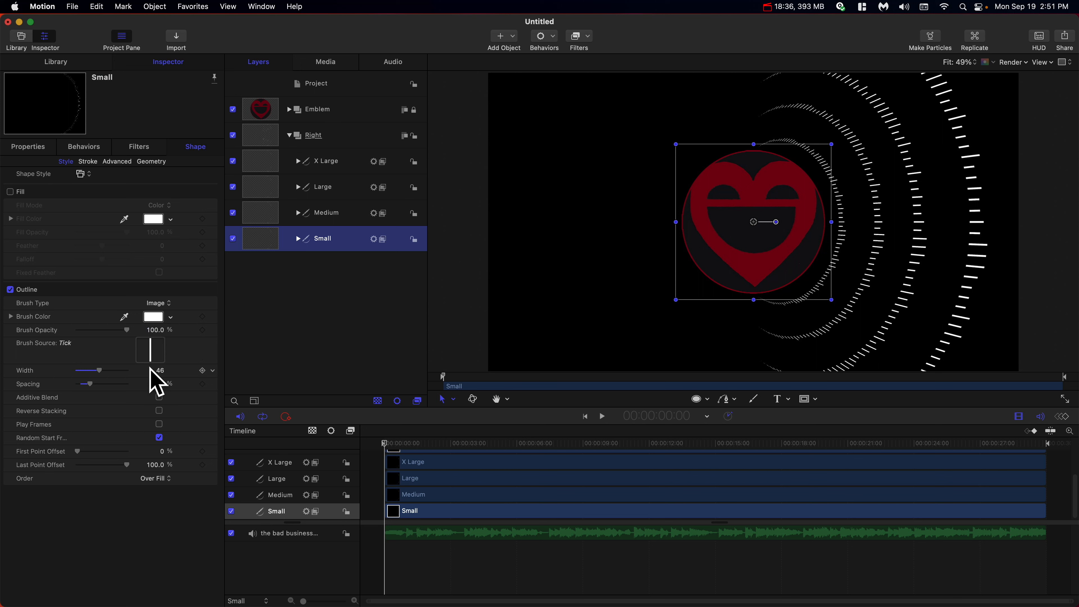
left_click(153, 316)
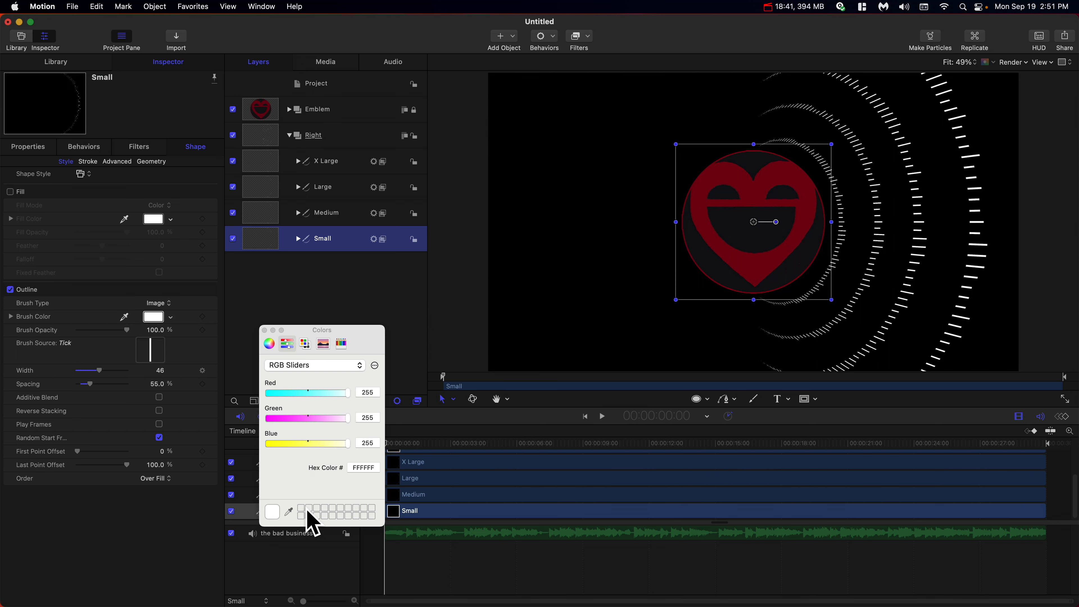
left_click(365, 468)
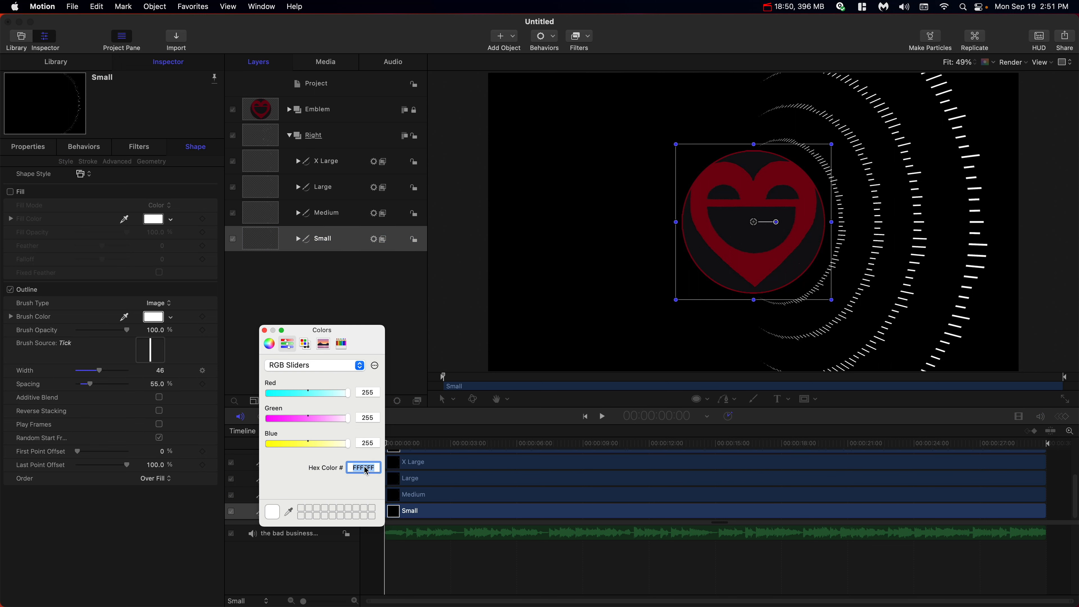
type("E1")
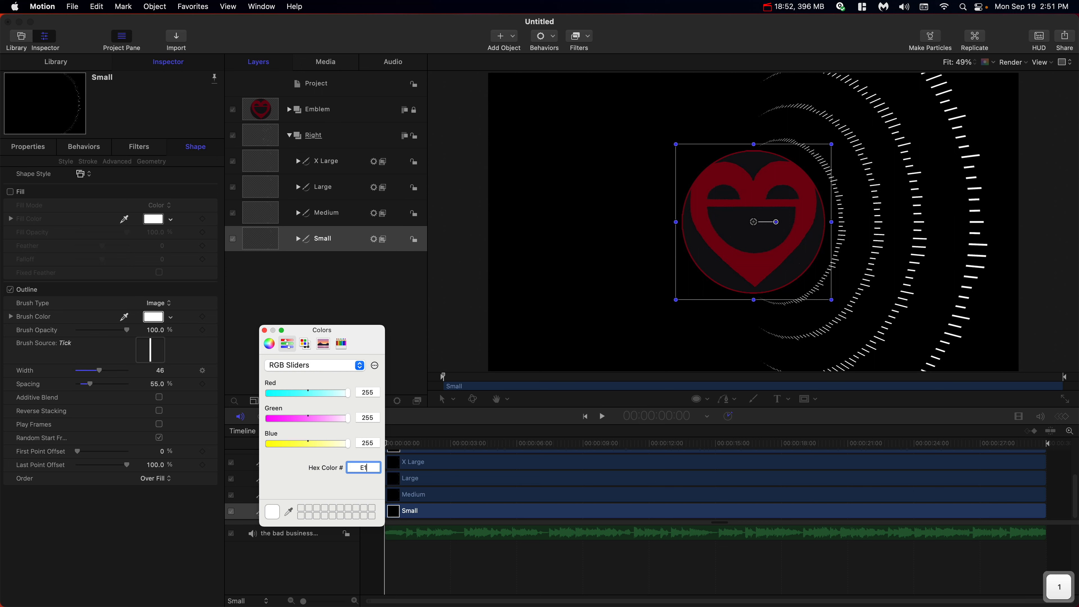
type("4118")
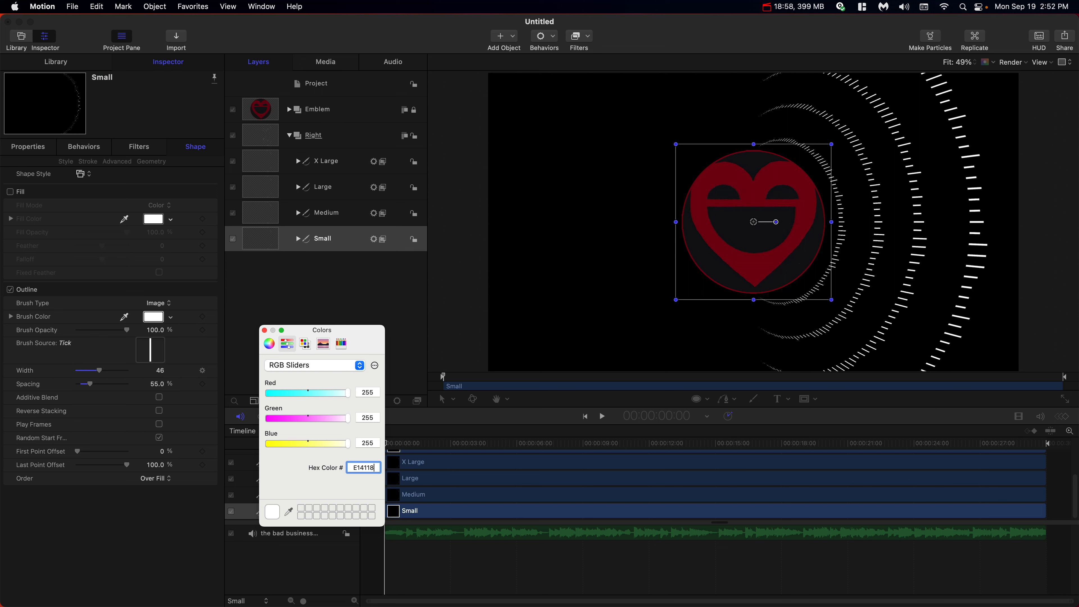
key("Return")
left_click(264, 330)
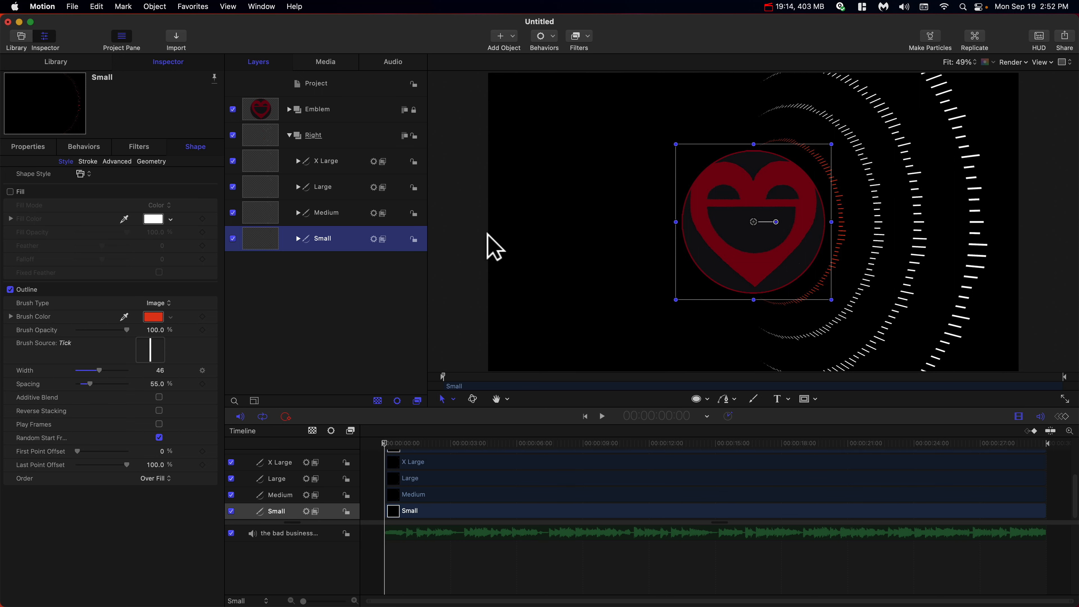
Set the outline brush color of the Large ring to hex E14118 and deselect it
left_click(925, 212)
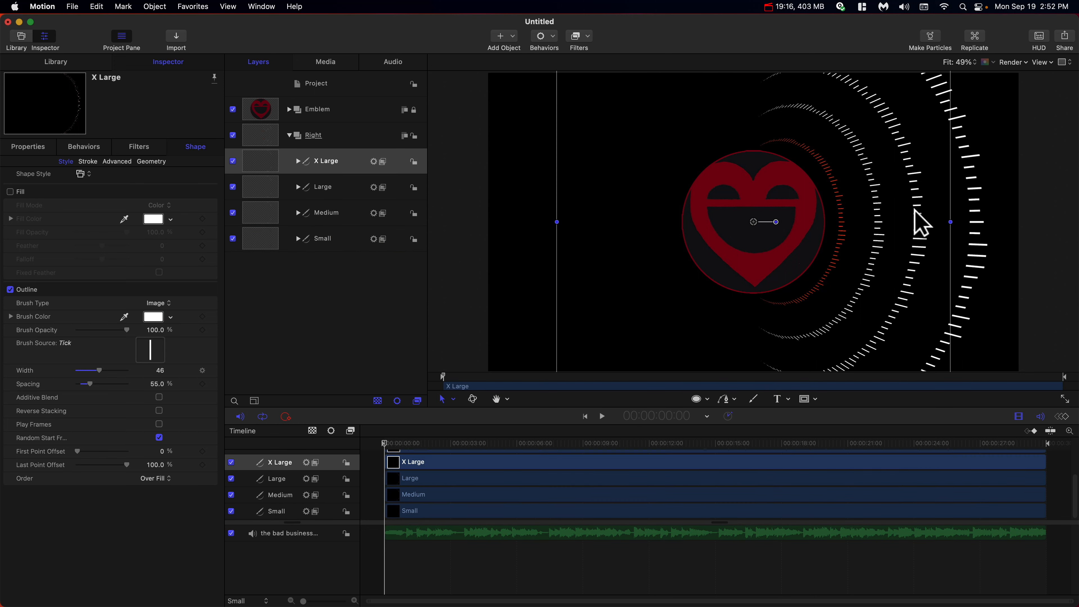
left_click(359, 189)
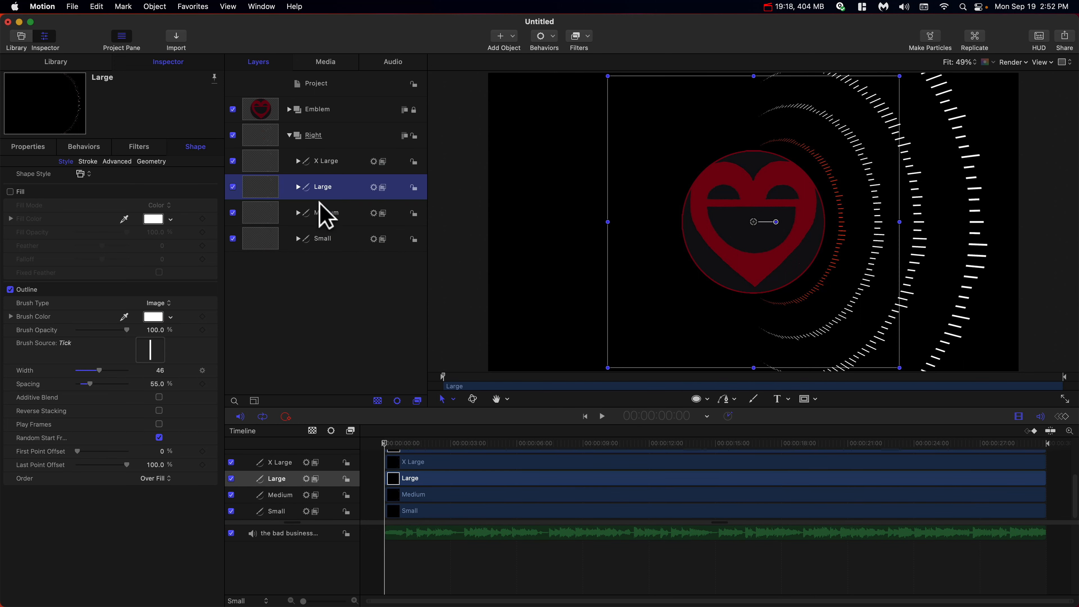
left_click(156, 317)
left_click(372, 468)
double_click(372, 468)
left_click(470, 330)
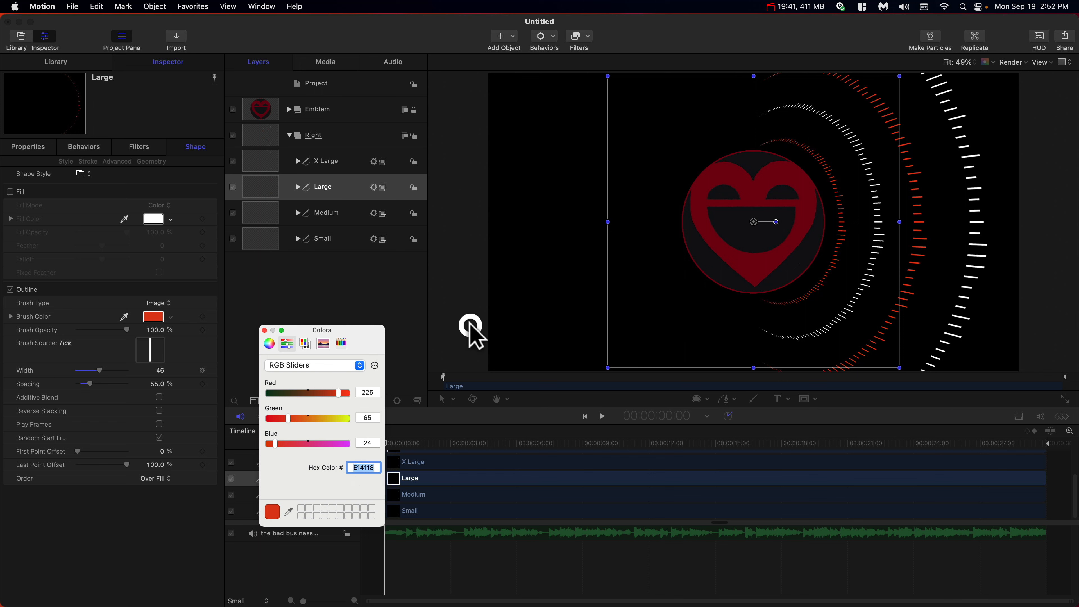
left_click(264, 331)
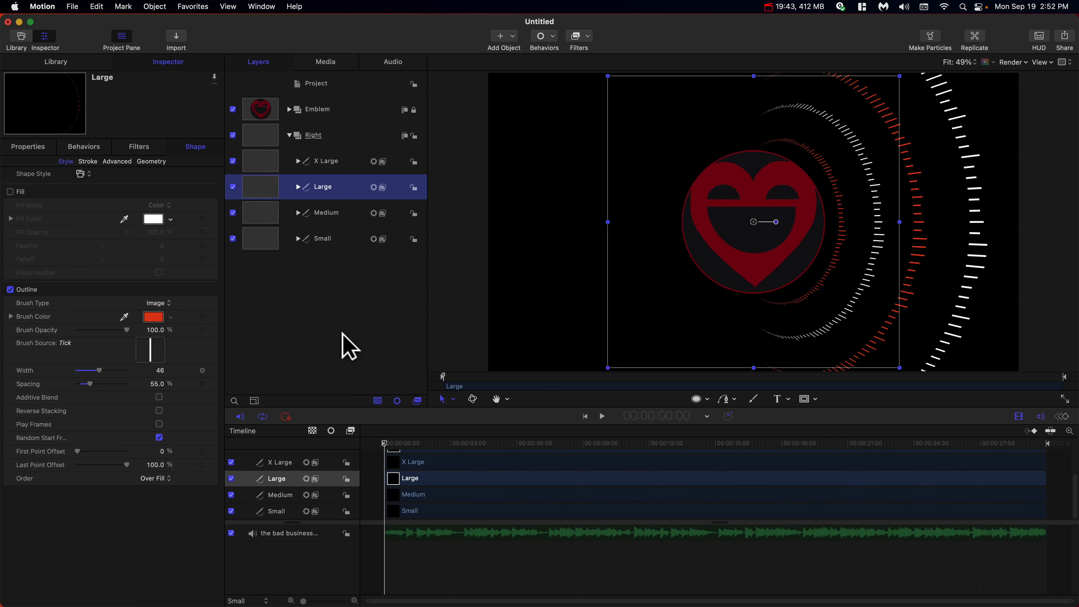
left_click(502, 318)
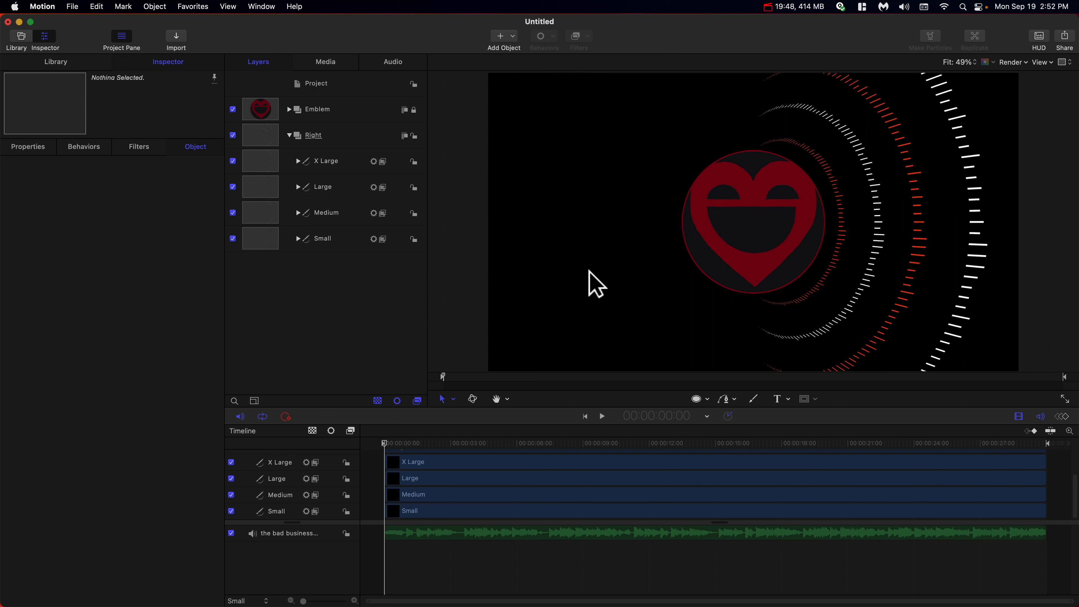
Collapse the Right group and play back the recolored rings, returning the playhead to the start
left_click(345, 444)
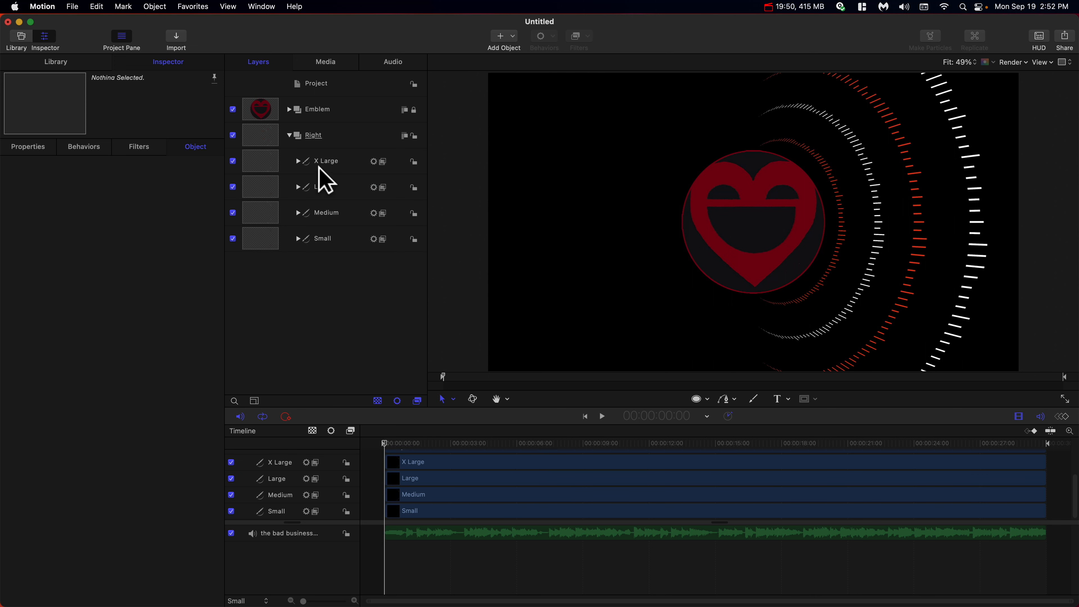
left_click(290, 136)
key("space")
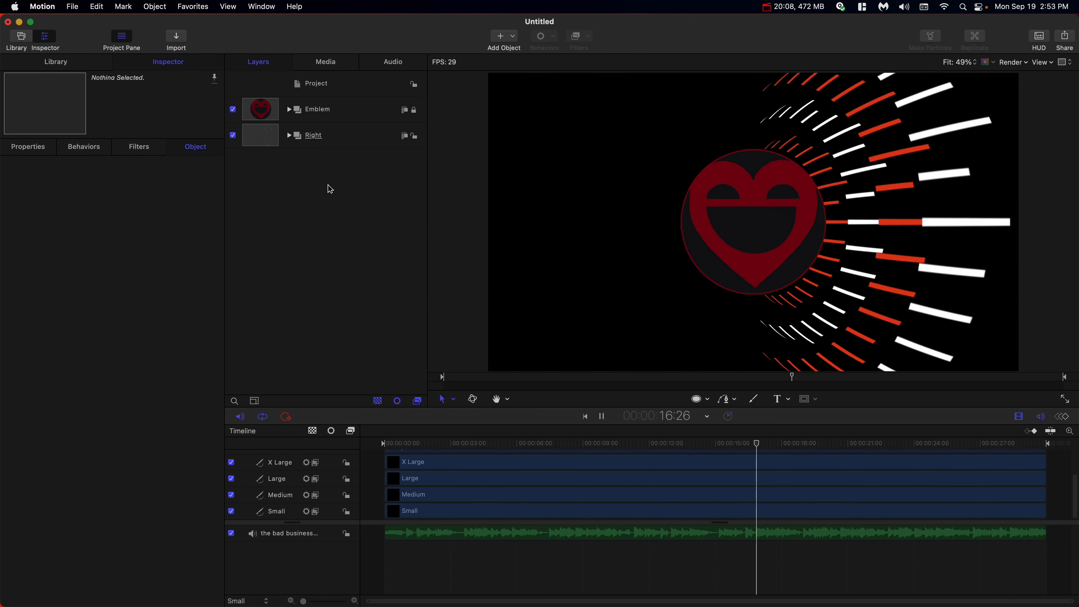
key("space")
left_click_drag(395, 442, 352, 444)
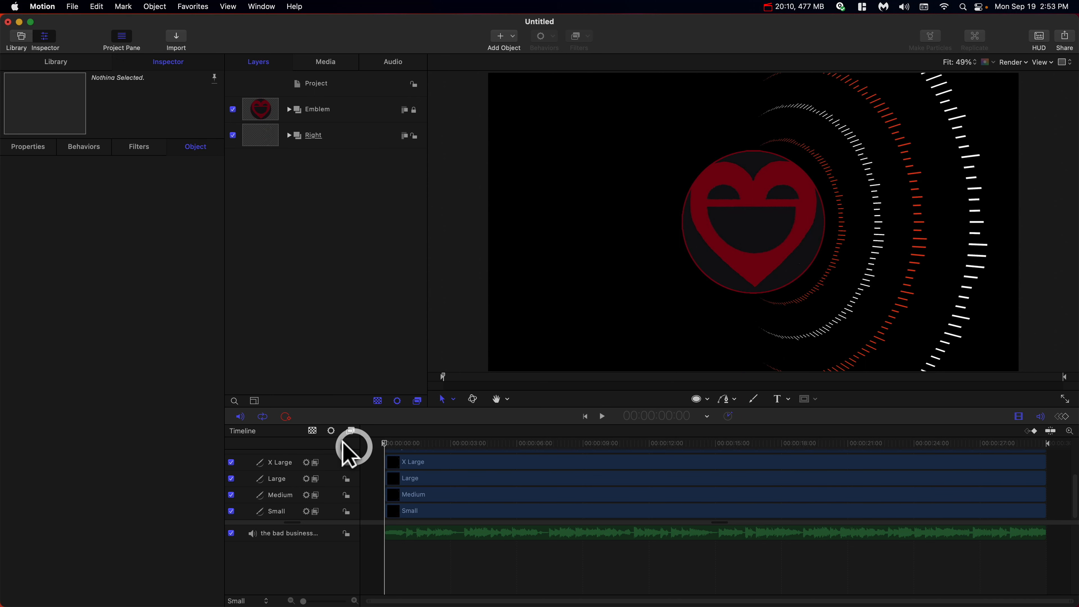
Duplicate the Right group and rename the copy Left
left_click(343, 141)
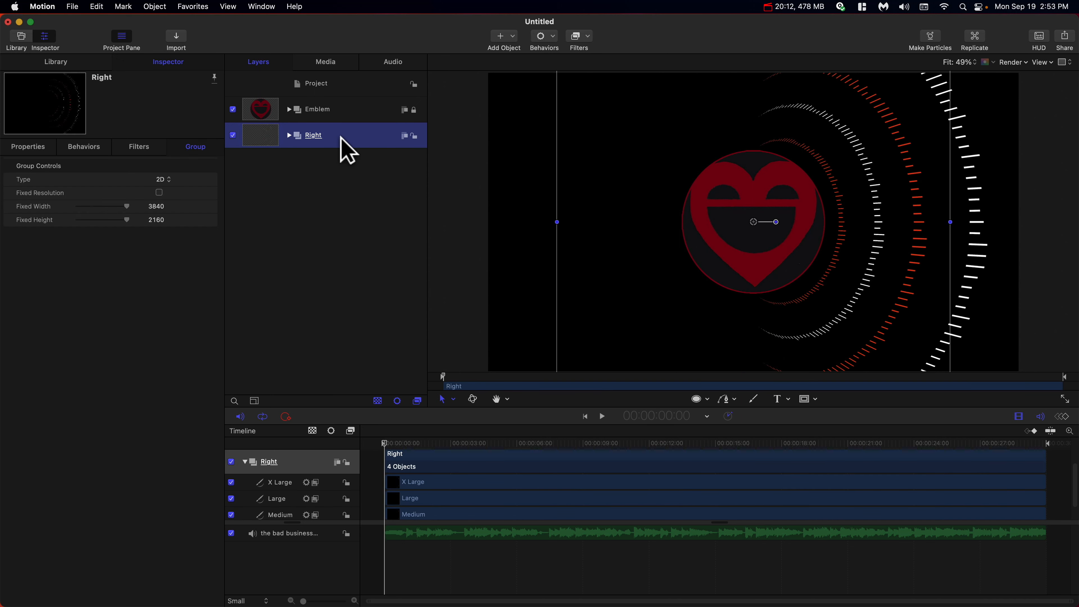
key("super+d")
left_click(321, 136)
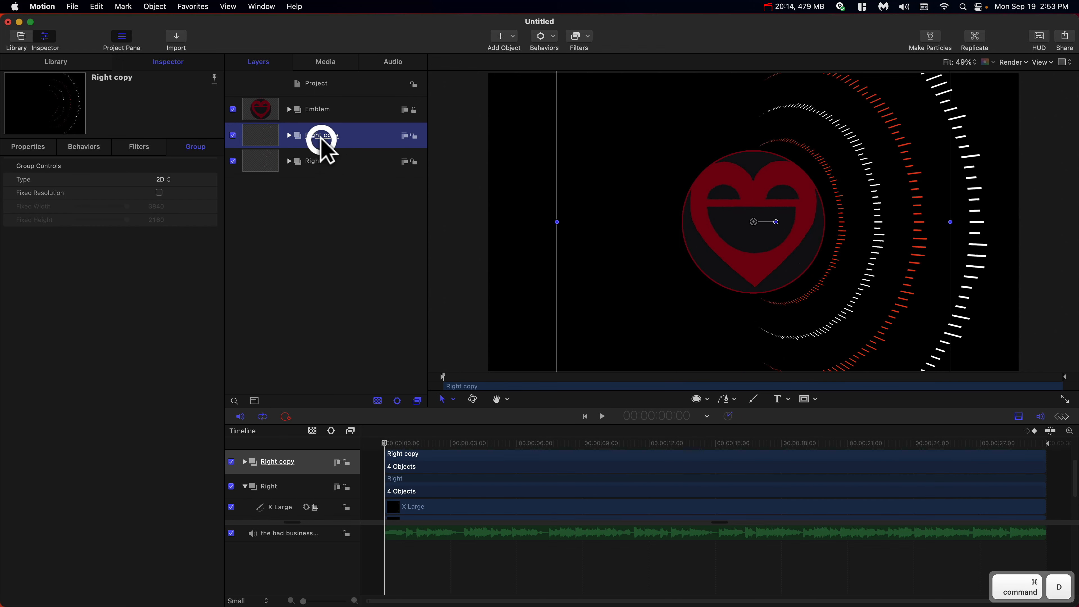
double_click(320, 134)
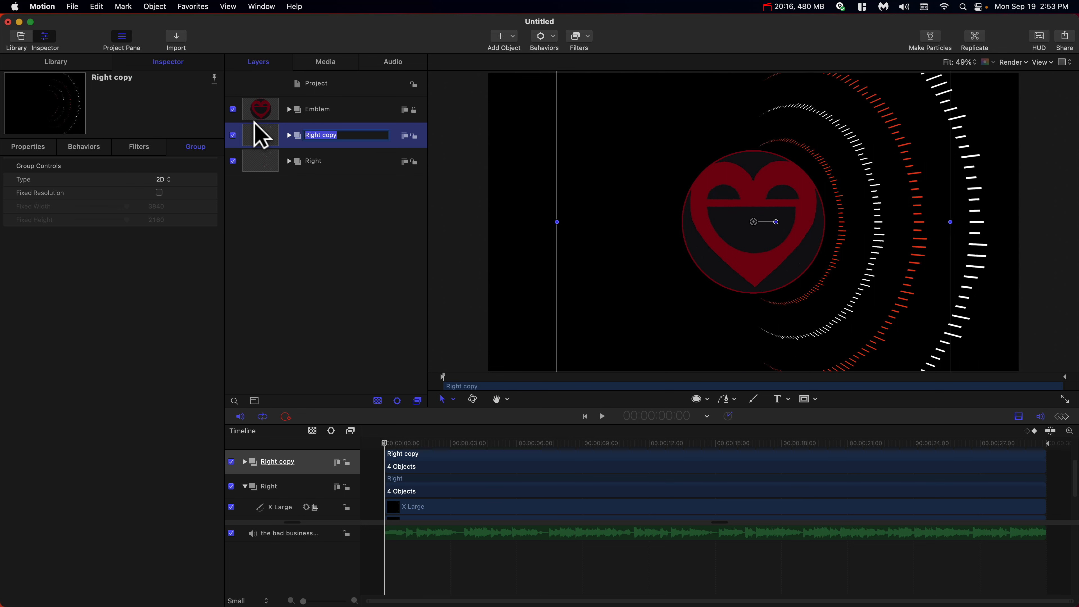
type("Le;")
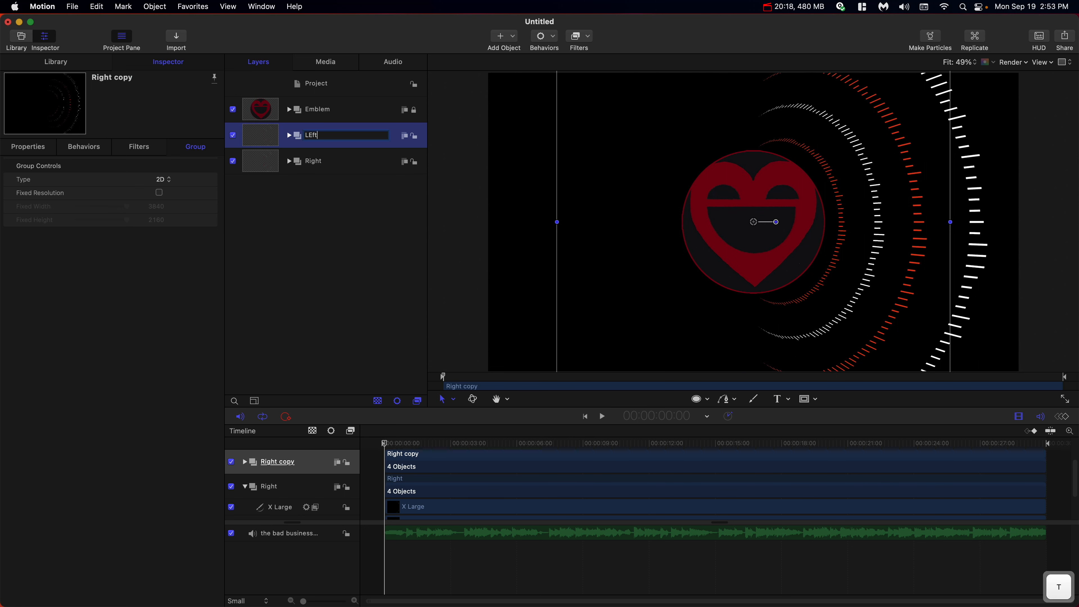
key("BackSpace")
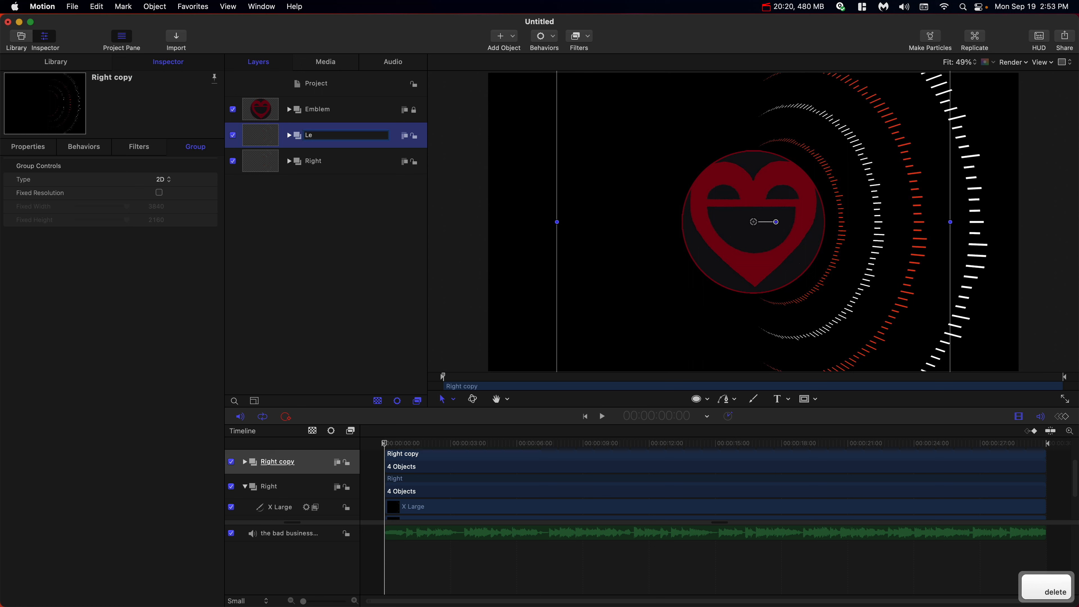
type("lft")
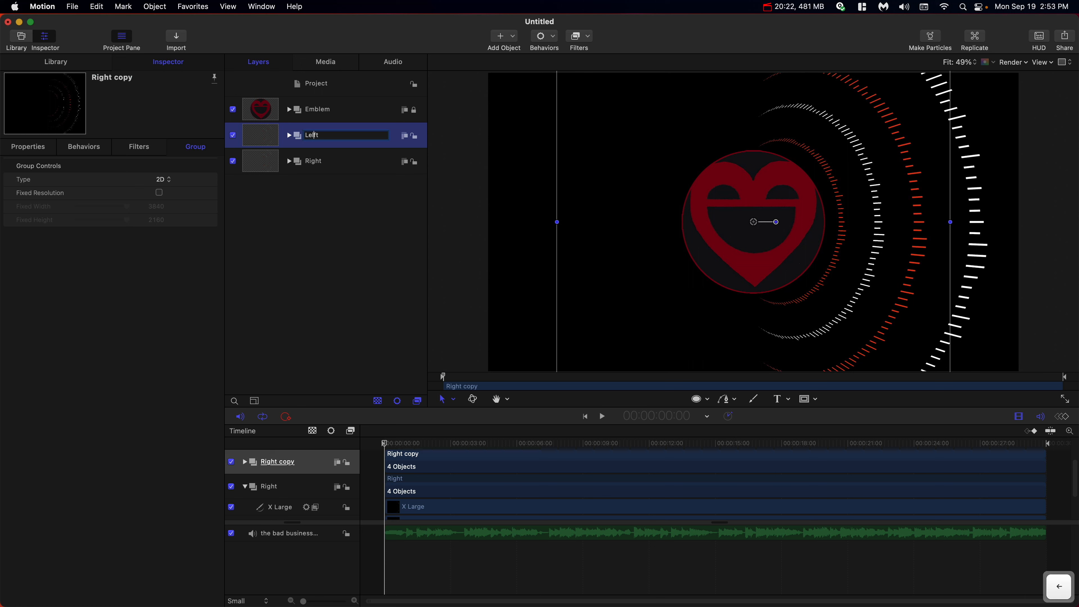
key("BackSpace")
left_click(277, 176)
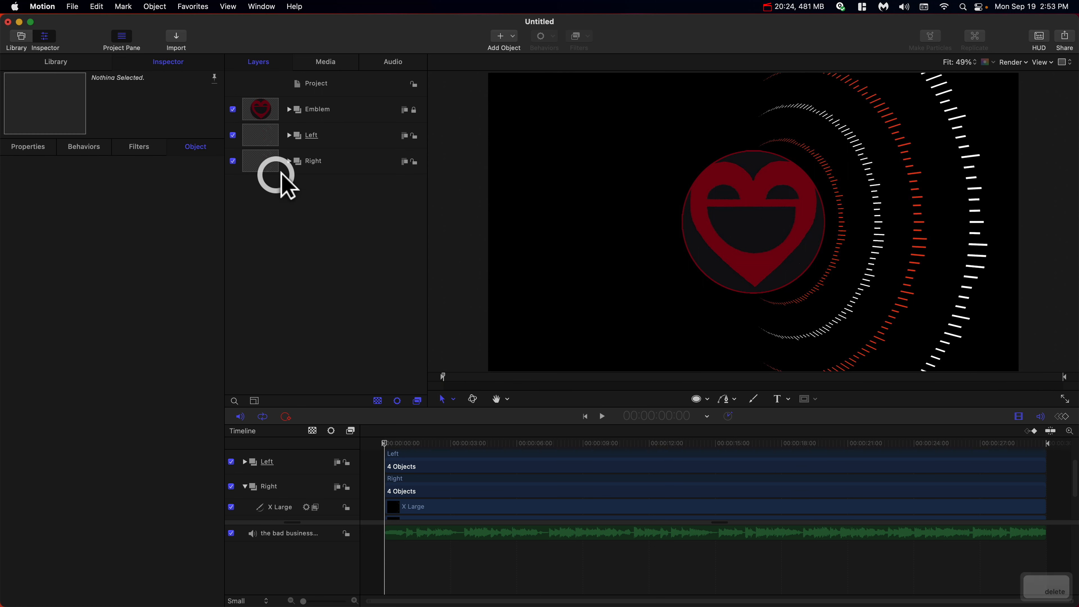
Set the Left group's rotation to 180° so its rings surround the other half of the emblem
left_click(316, 141)
left_click(35, 147)
left_click(165, 194)
type("180")
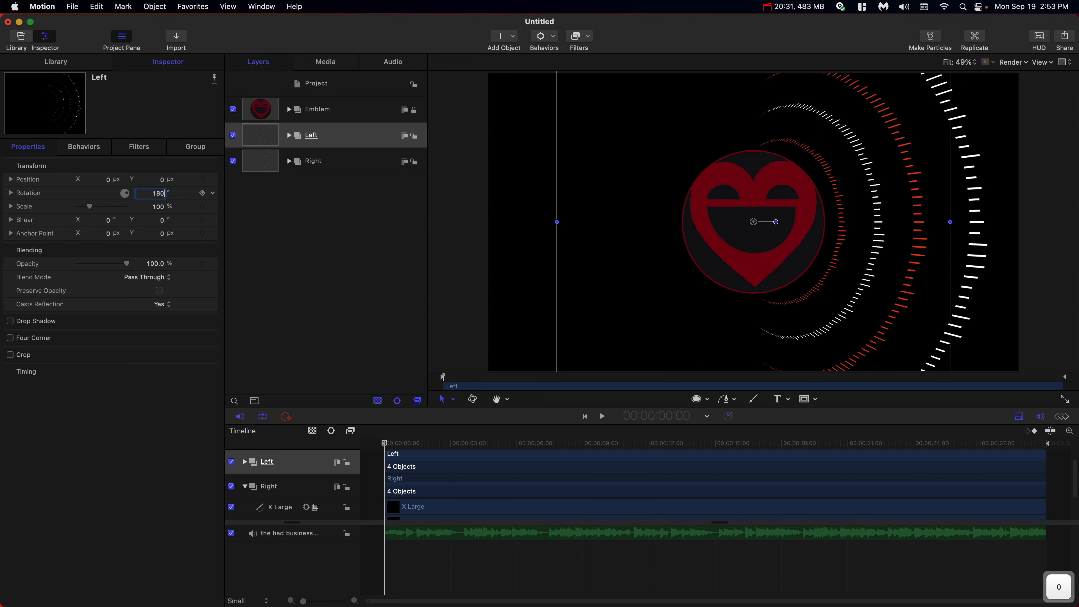
key("Return")
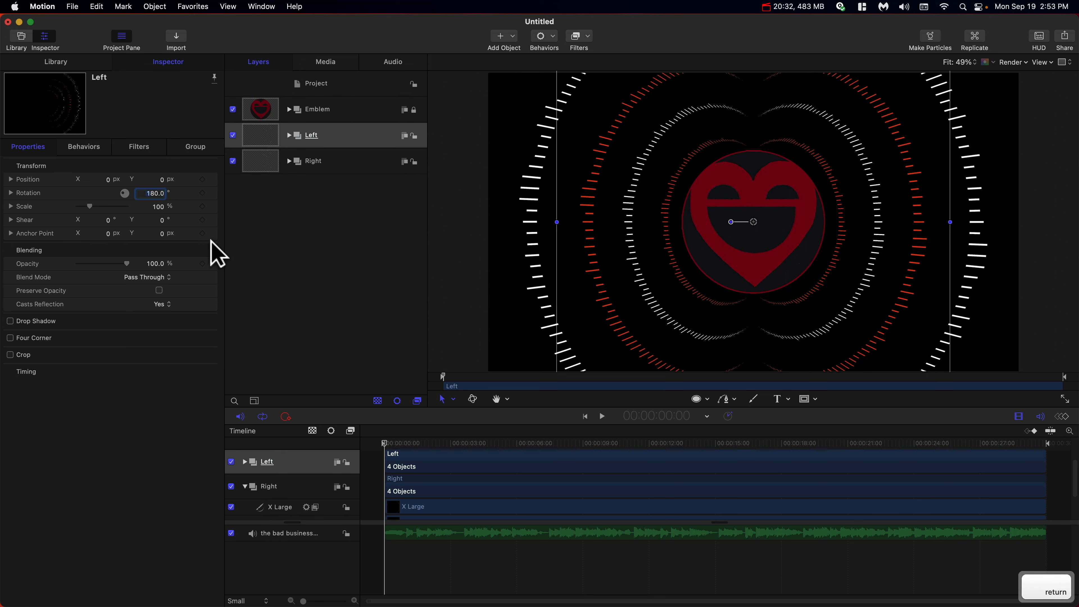
Deselect the Left group and play the project from the start to preview both halves of the spectrum
left_click(340, 313)
left_click(412, 443)
left_click_drag(398, 437, 349, 433)
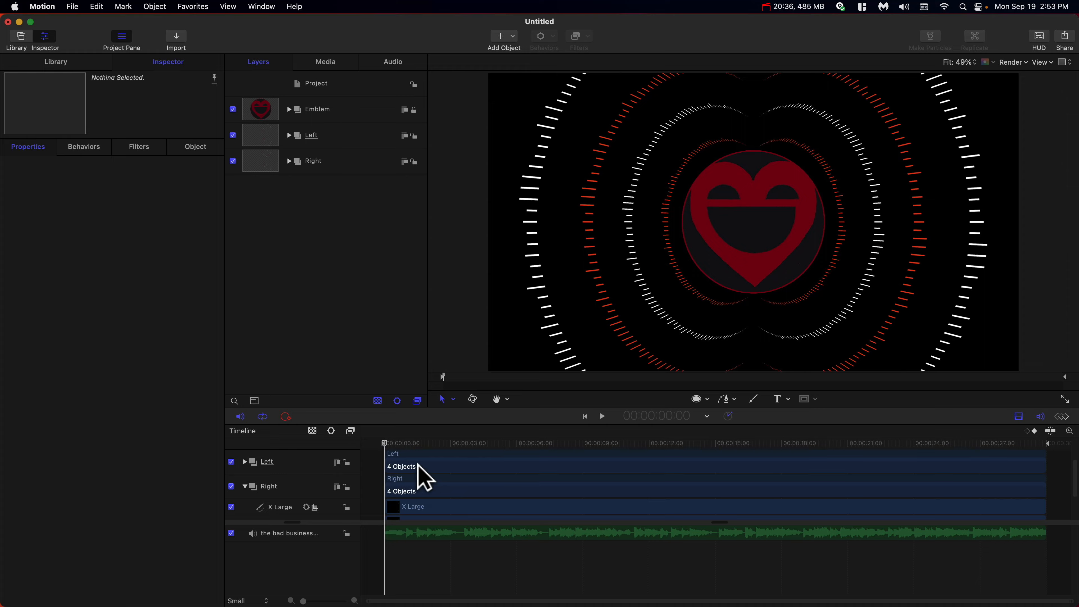
key("space")
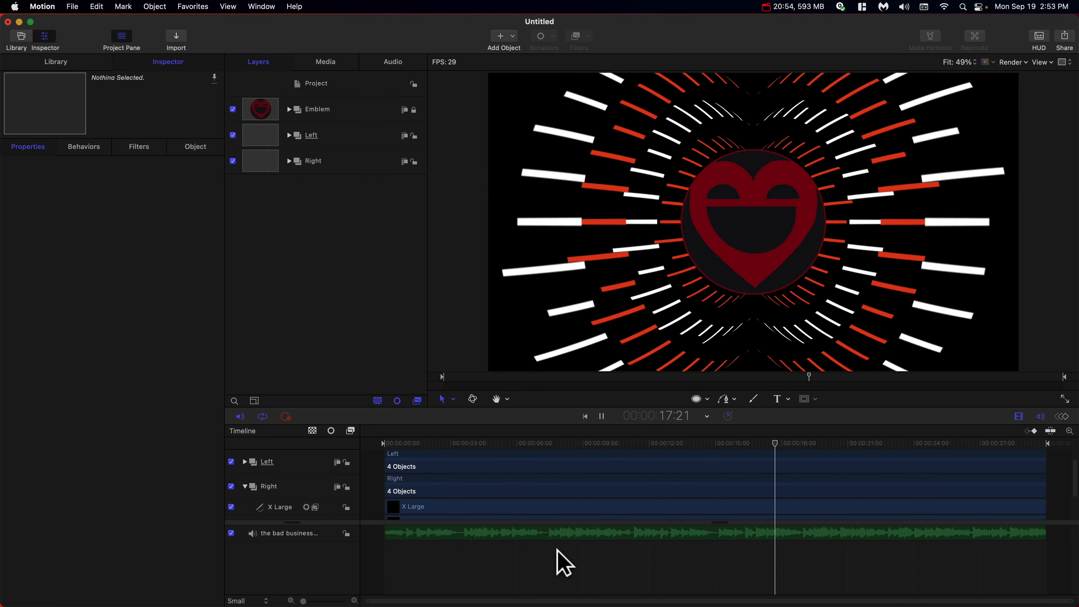
key("space")
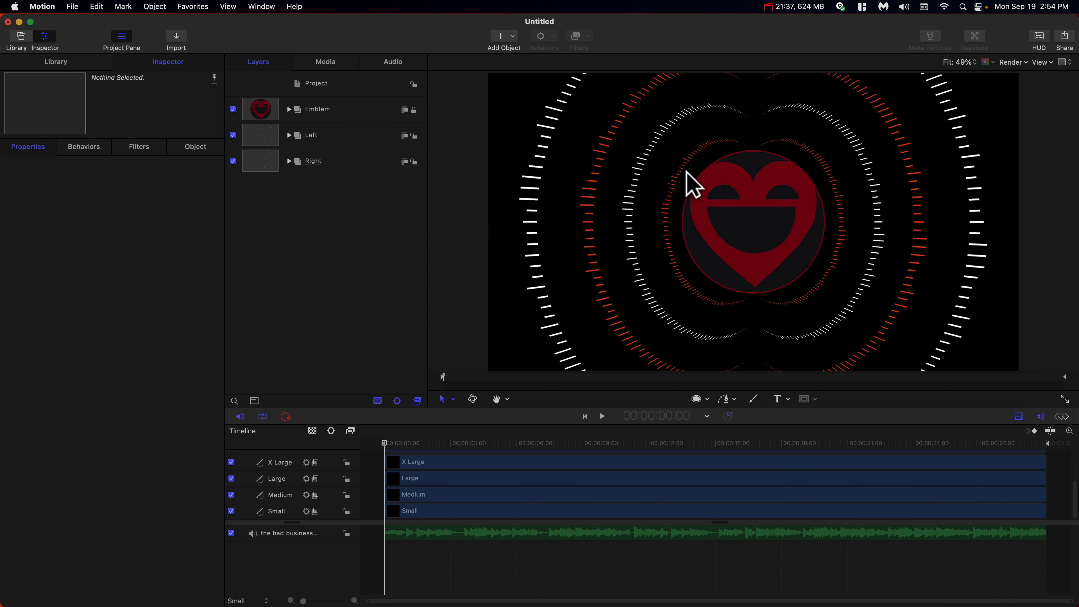
Expand the Right group and move its Small ring horizontally away from the Left rings to about X 51.9 px
left_click(289, 161)
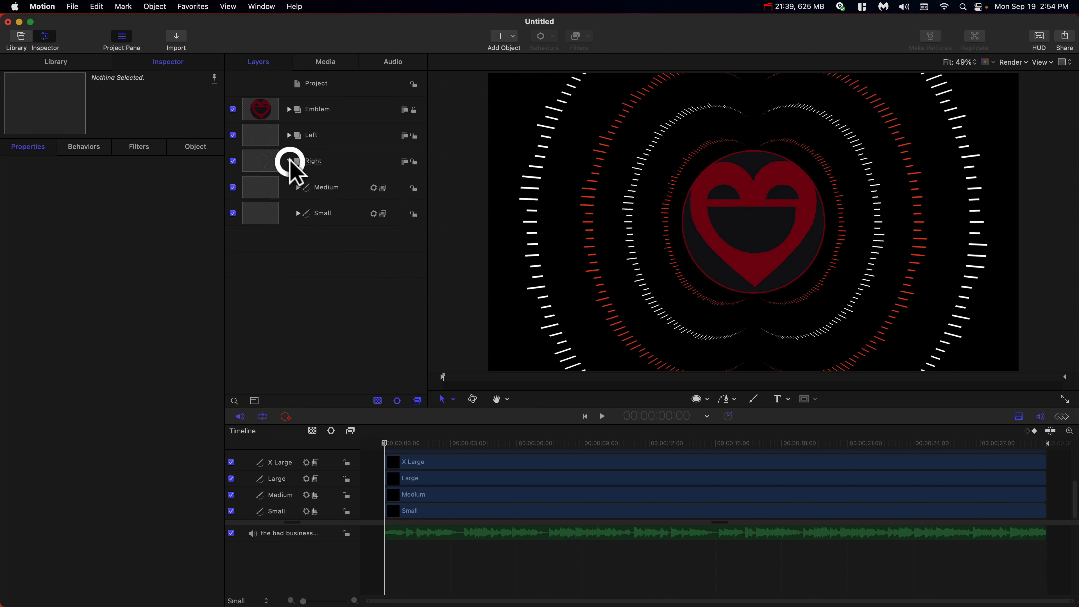
left_click(315, 265)
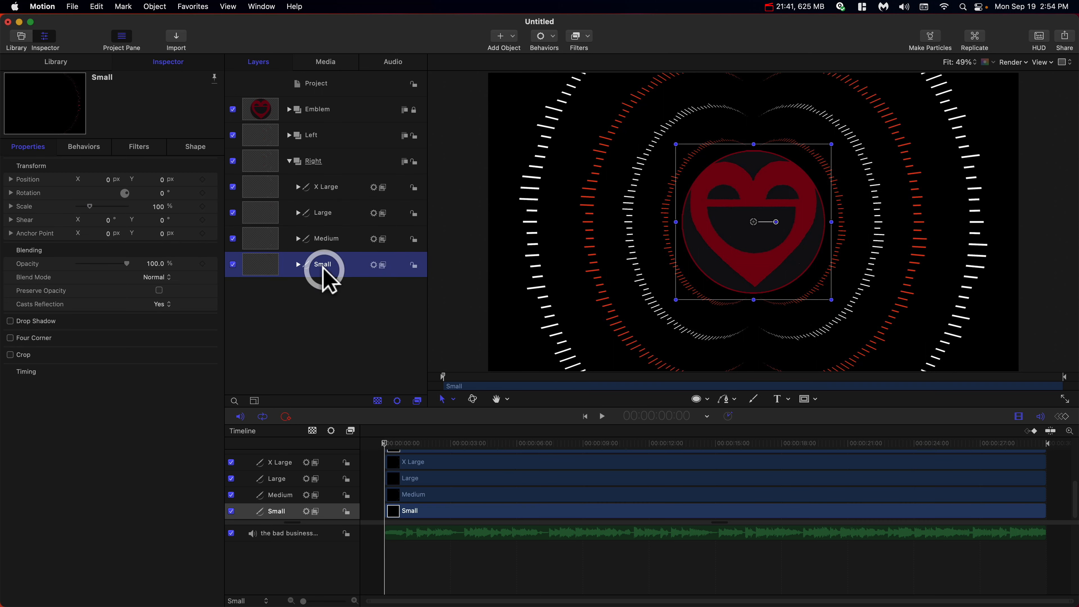
left_click_drag(761, 231, 762, 224)
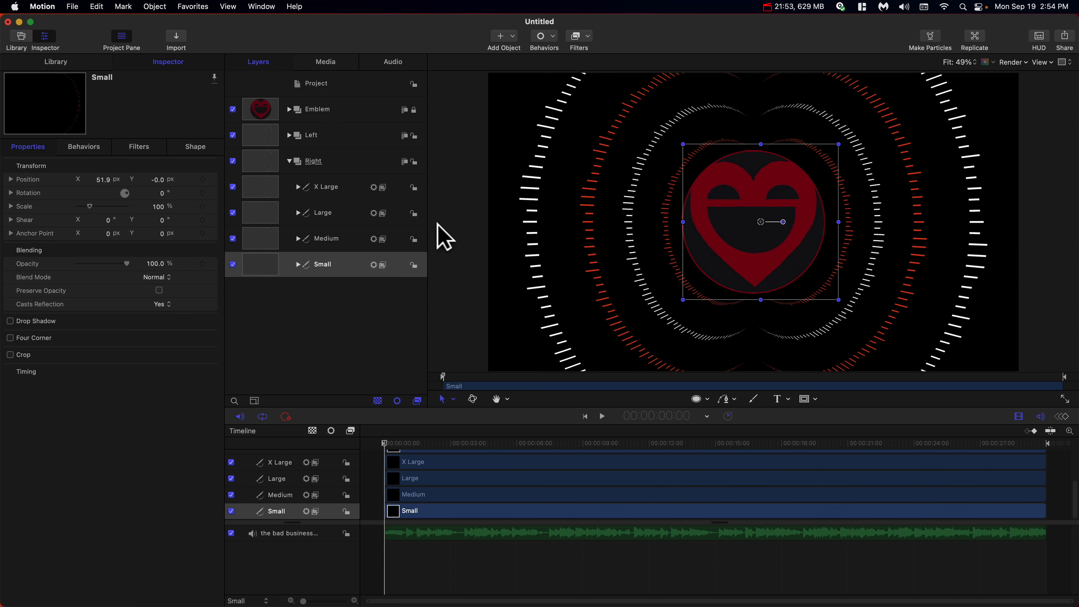
Move the Right group's Medium ring horizontally outward and its Large ring to about X 97.6 px
left_click(328, 239)
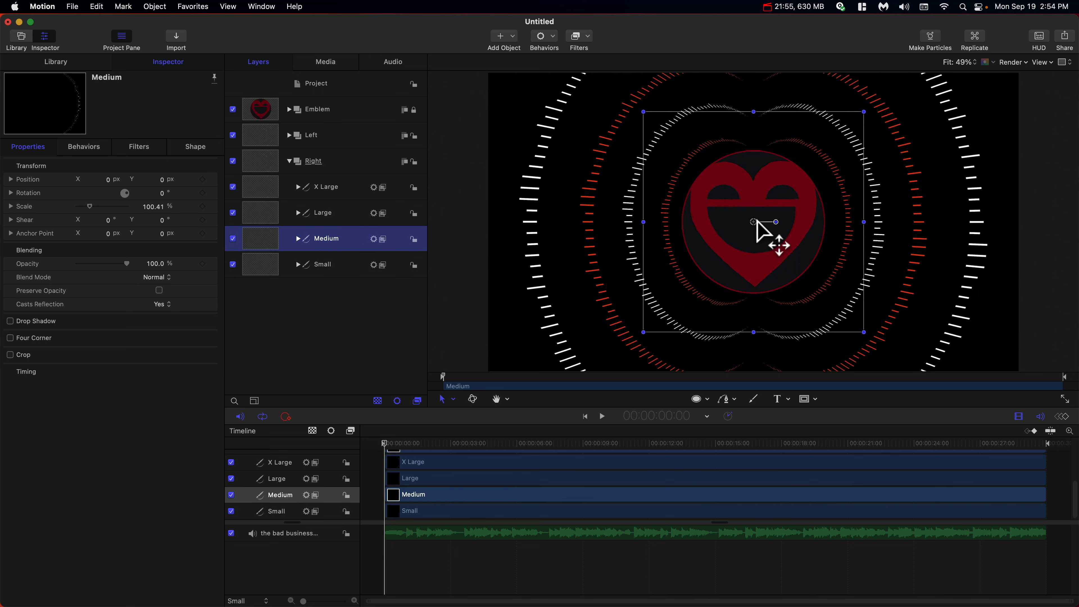
mouse_move(758, 224)
left_mouse_down()
mouse_move(743, 237)
mouse_move(770, 223)
left_mouse_up()
double_click(323, 212)
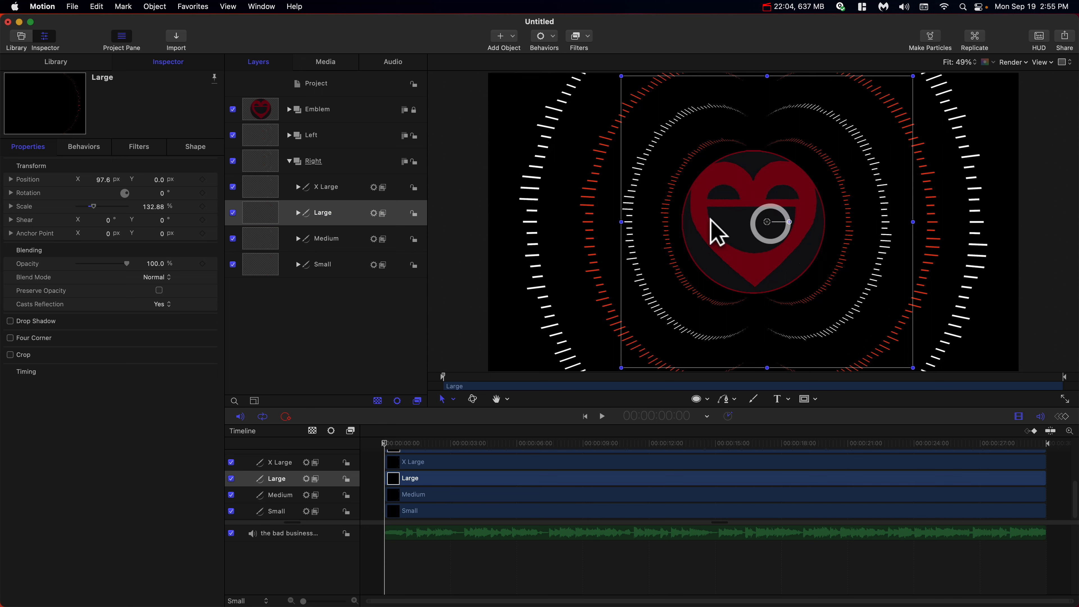
Move the Right group's X Large ring horizontally outward to about X 97.6 px
left_click(330, 185)
left_click_drag(754, 223, 768, 222)
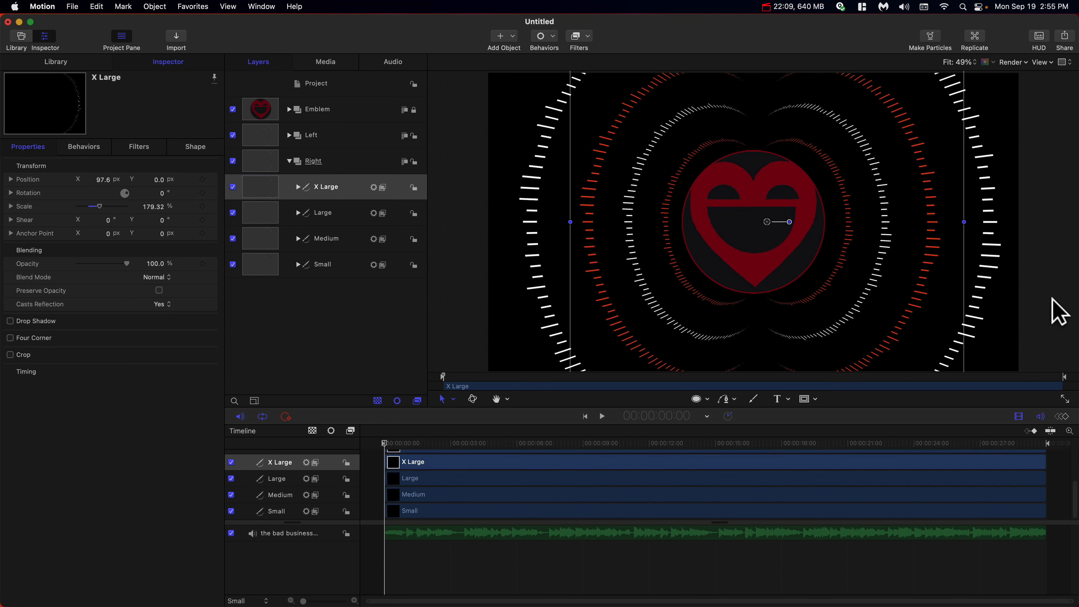
left_click(1040, 293)
Collapse the Right group and delete the existing Left group
left_click(284, 164)
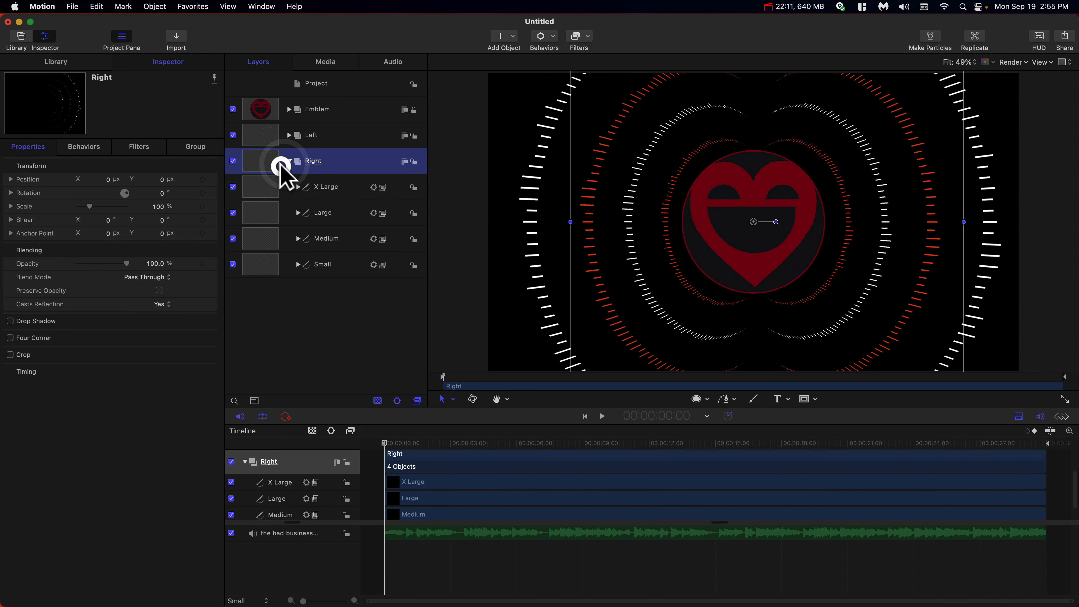
left_click(289, 161)
left_click(312, 131)
key("Delete")
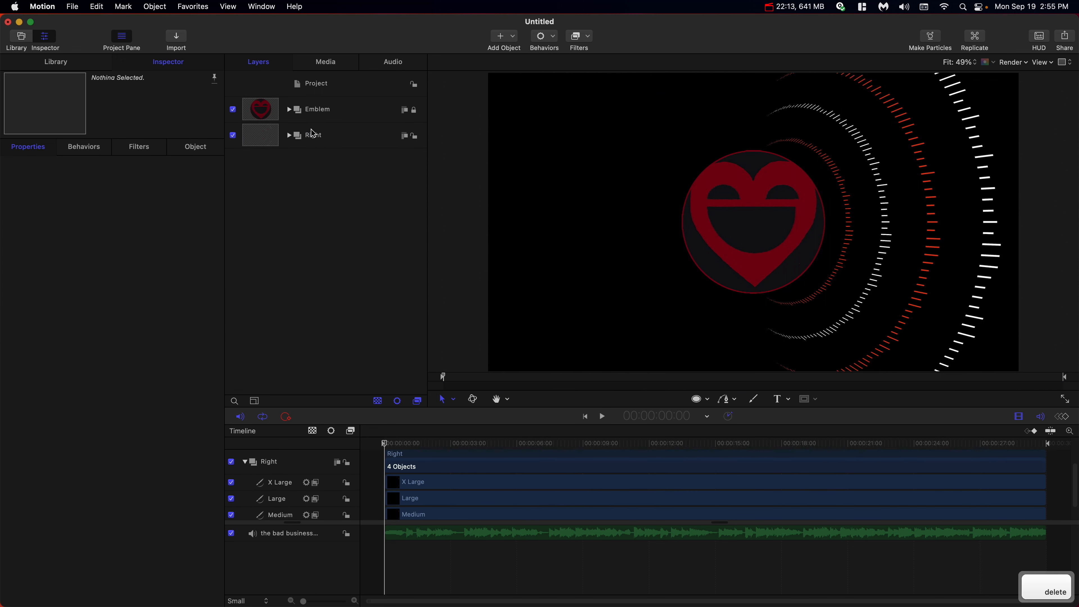
Duplicate the Right group and rename the copy Left
key("super+d")
double_click(314, 134)
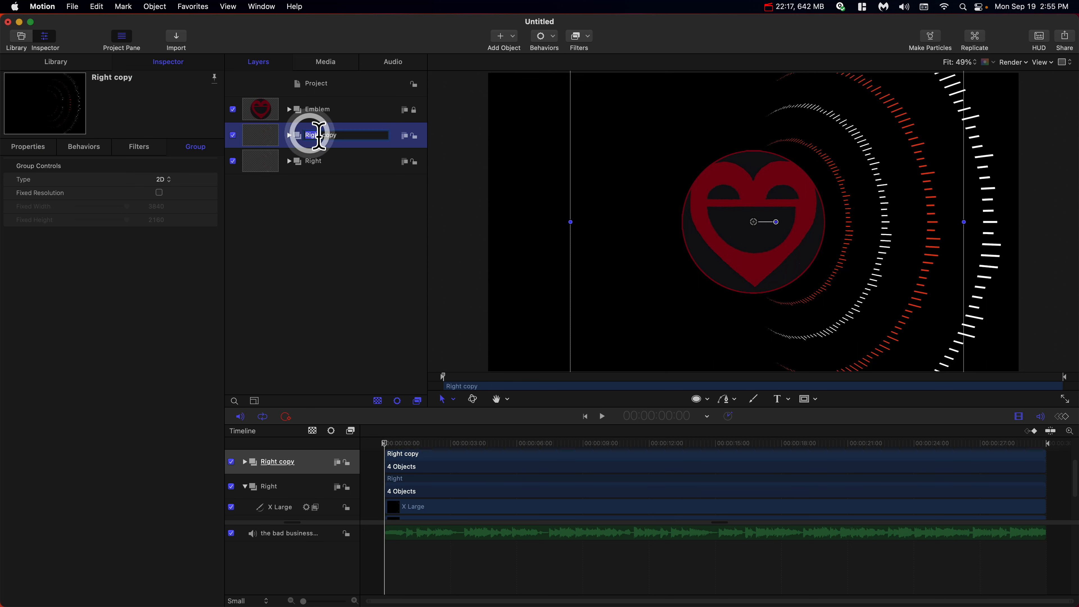
key("super+a")
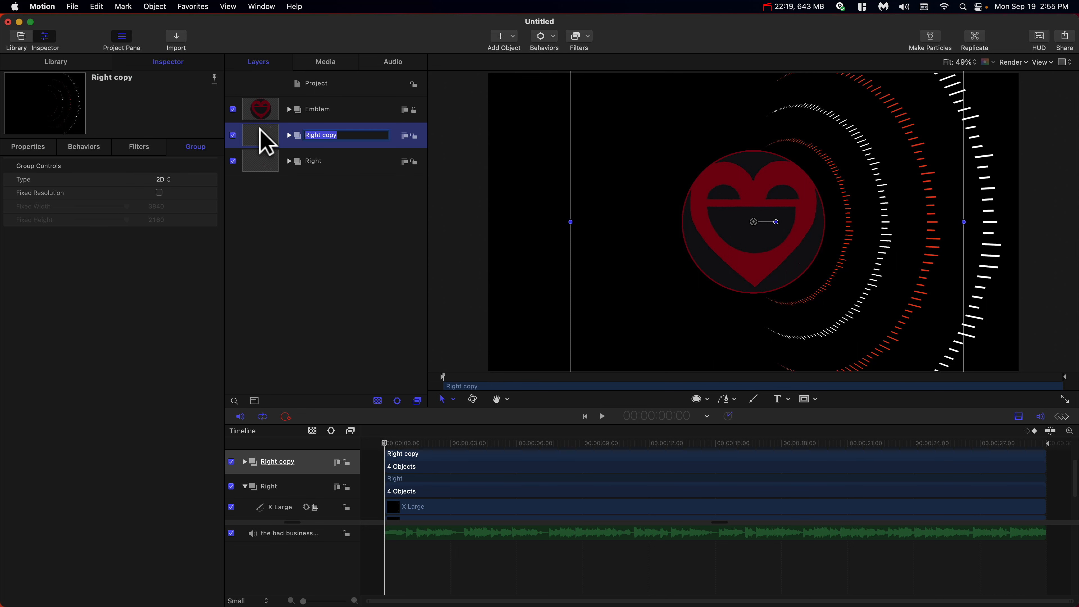
key("BackSpace")
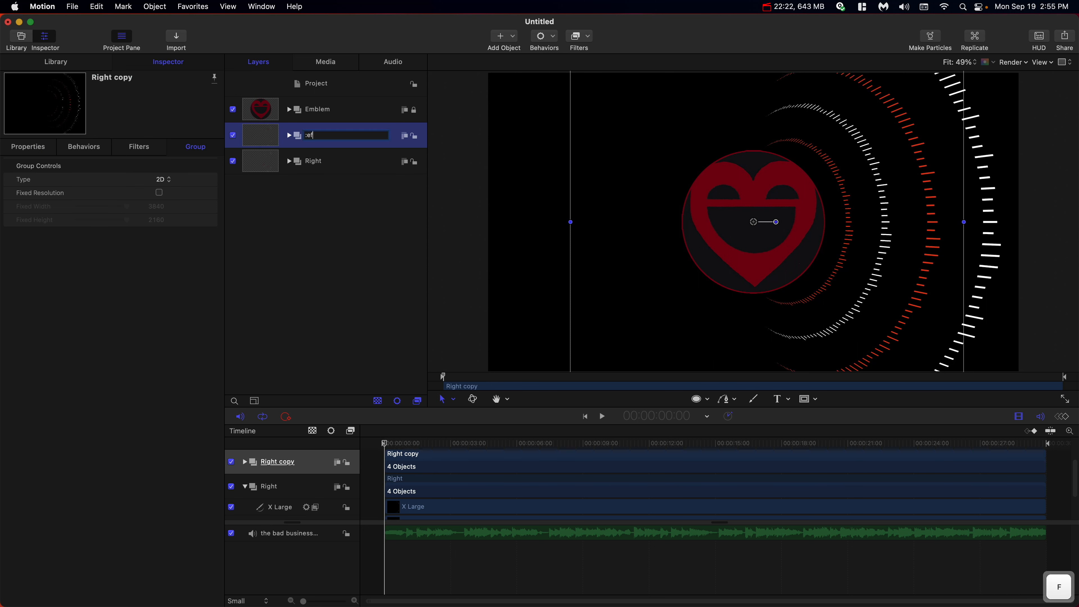
type("Left")
key("Return")
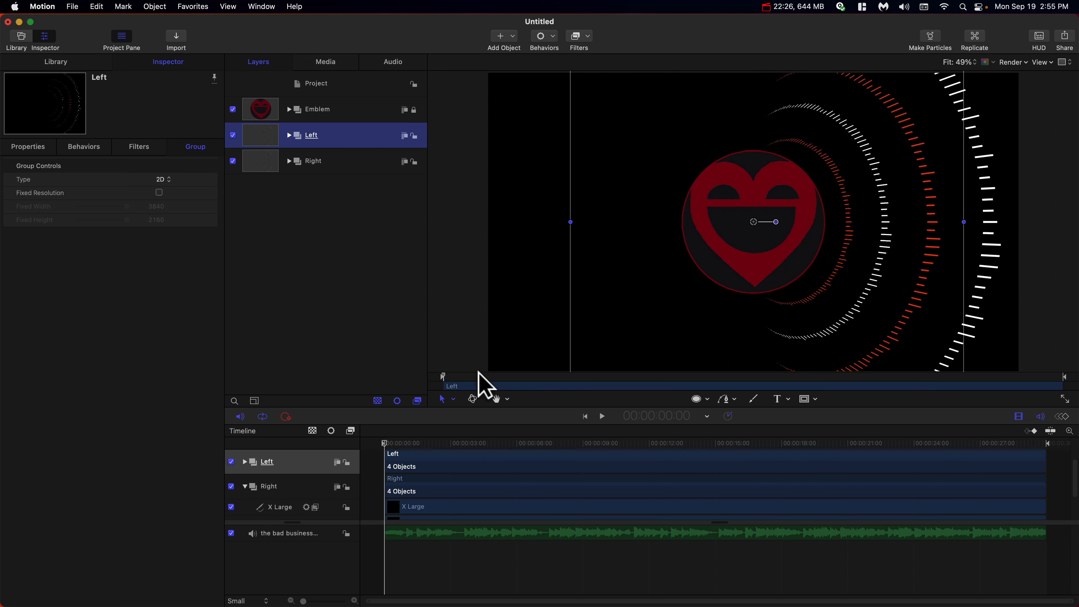
Set the new Left group's rotation to 180° to mirror its rings around the emblem
left_click(19, 146)
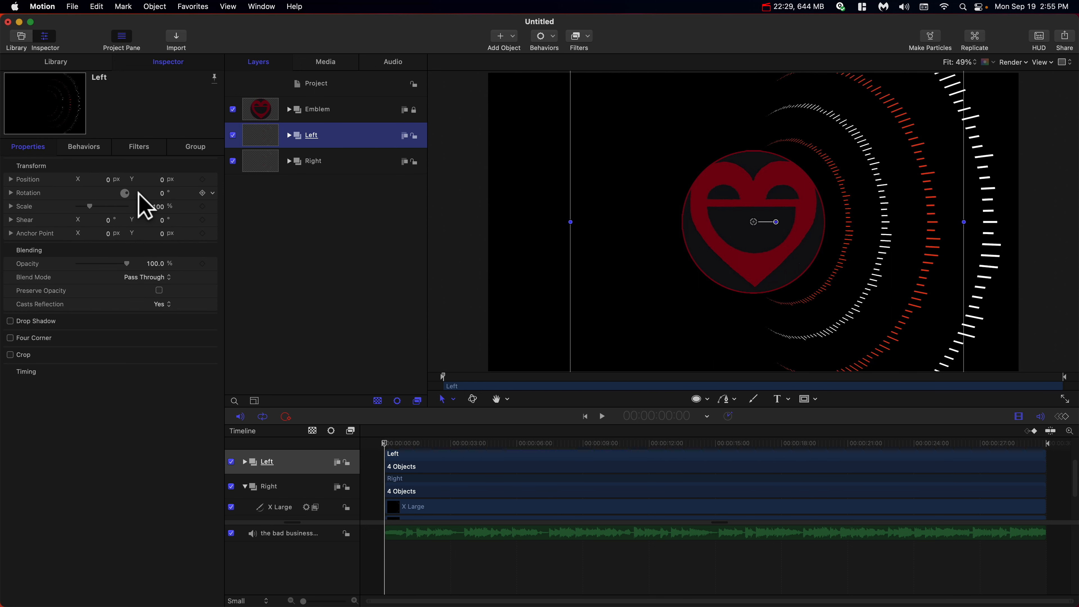
left_click(163, 193)
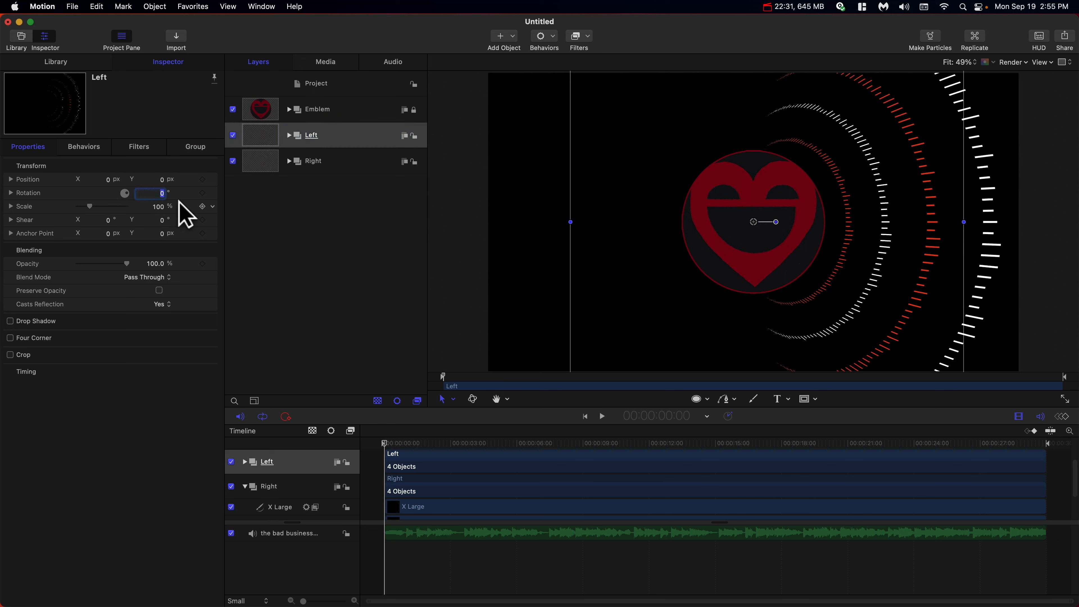
type("180")
key("Return")
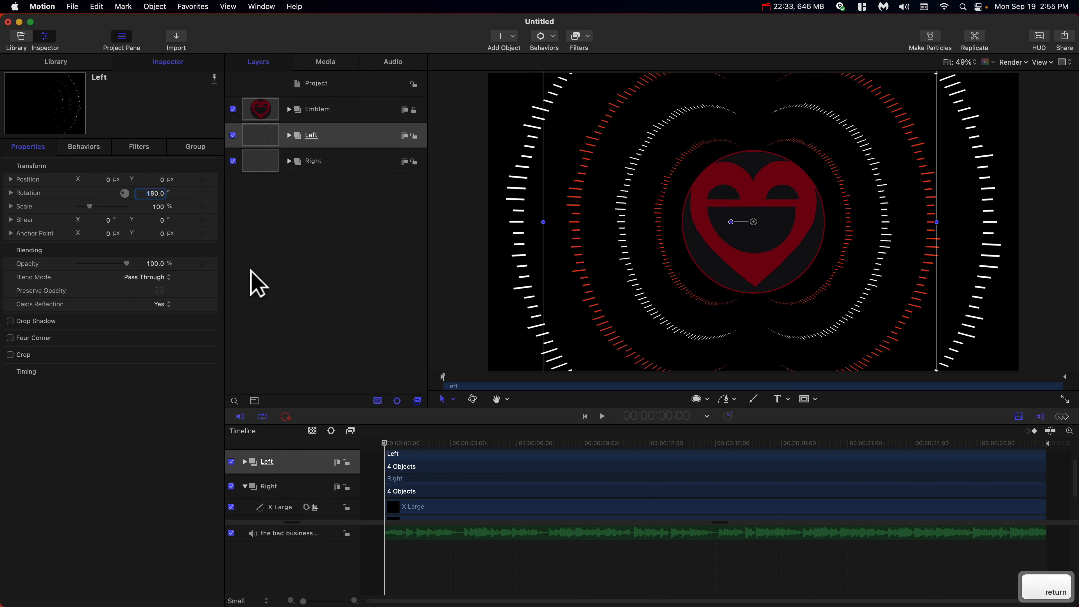
Deselect the Left group and play the project to preview both ring halves against the audio
left_click(360, 345)
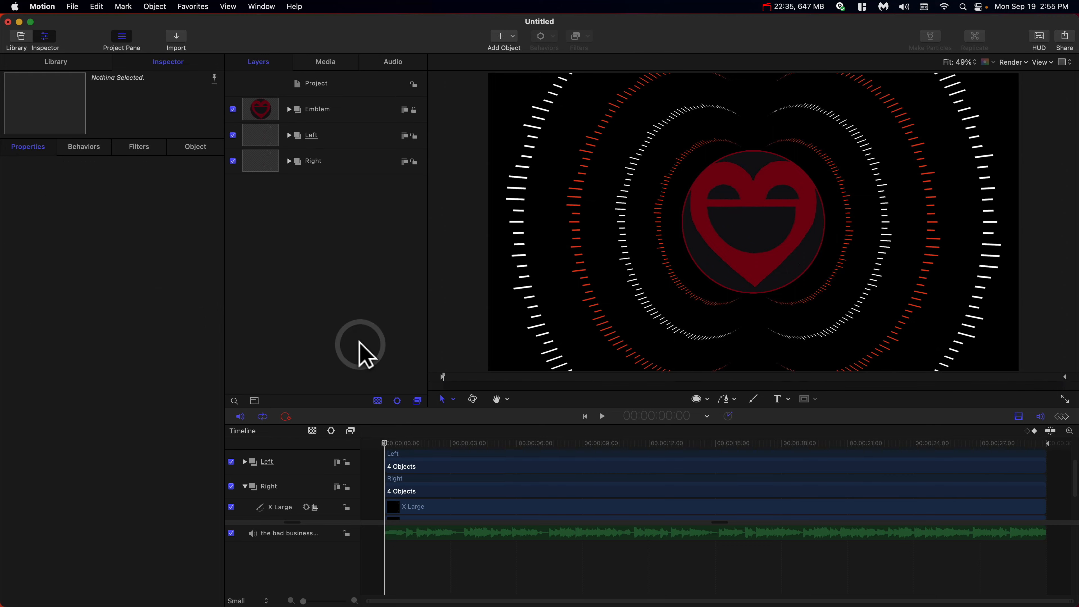
key("space")
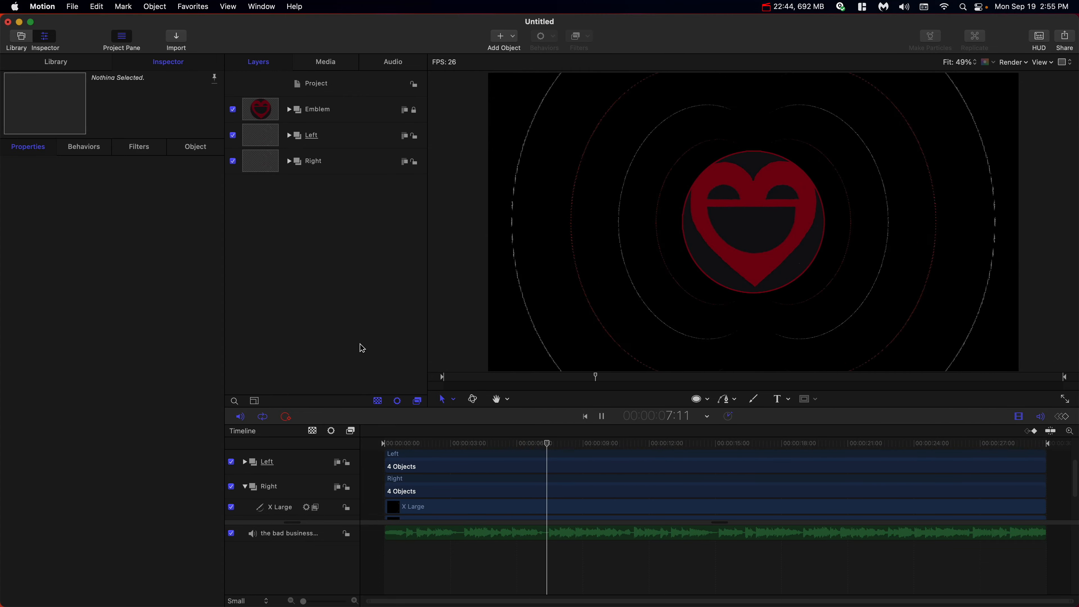
key("space")
Render a RAM preview, look over the canvas render options, and play the spectrum back from the start
key("super+r")
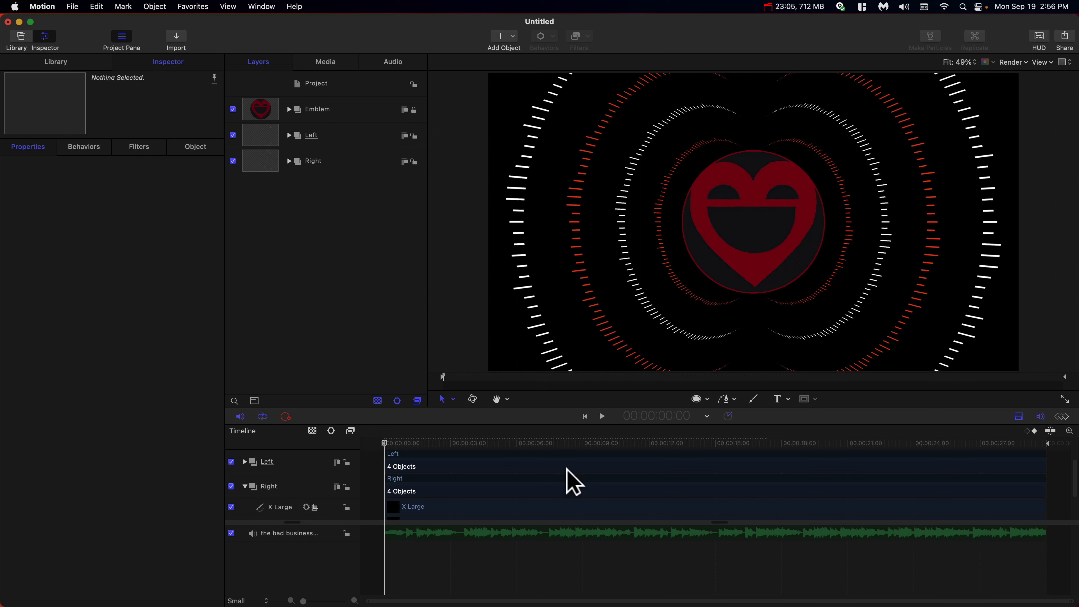
left_click(1012, 62)
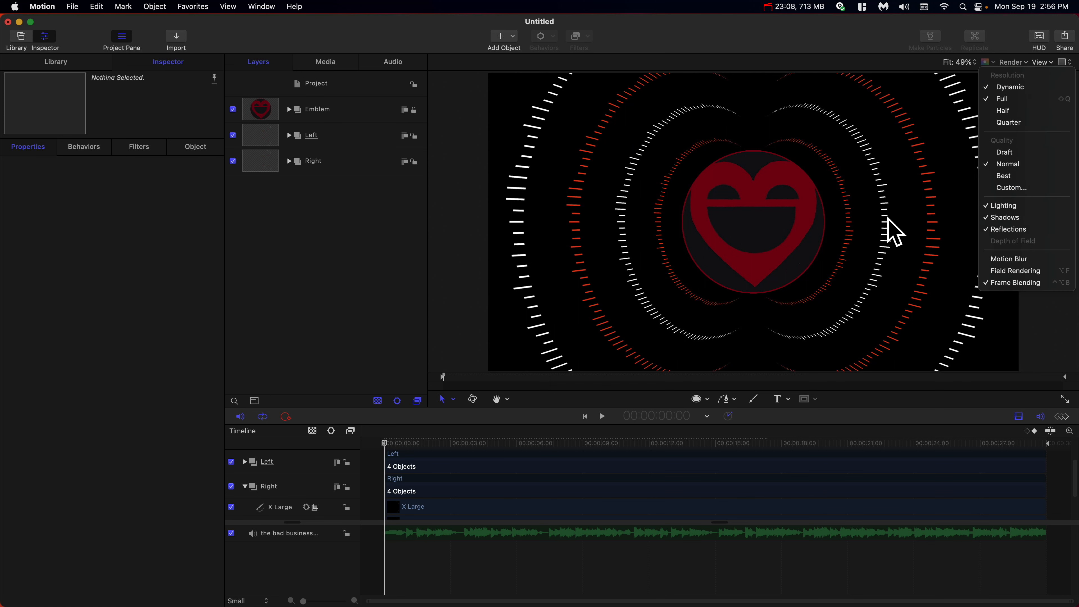
left_click(1003, 52)
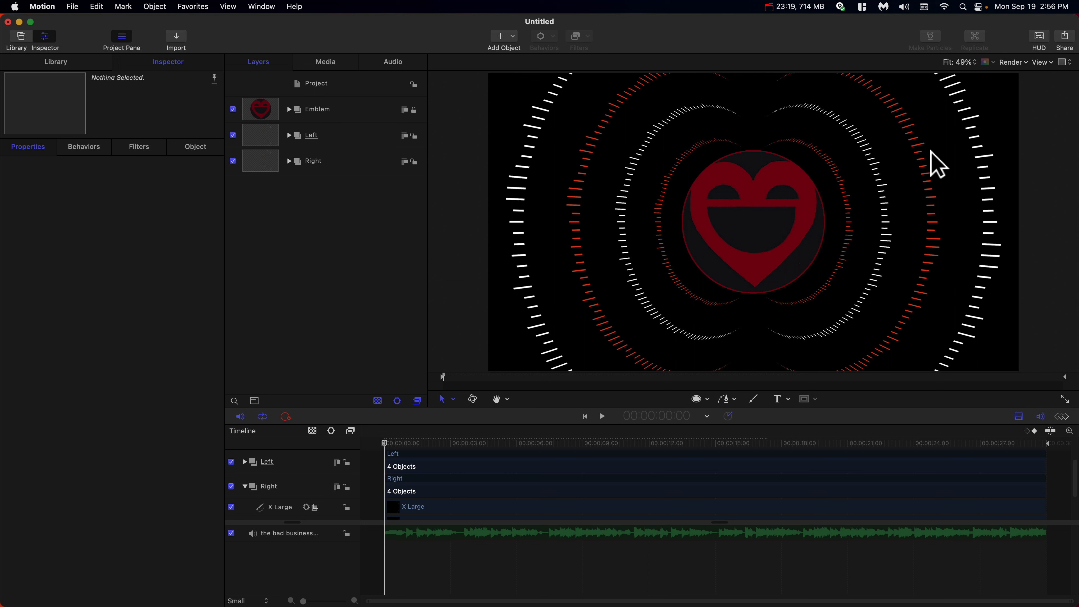
key("space")
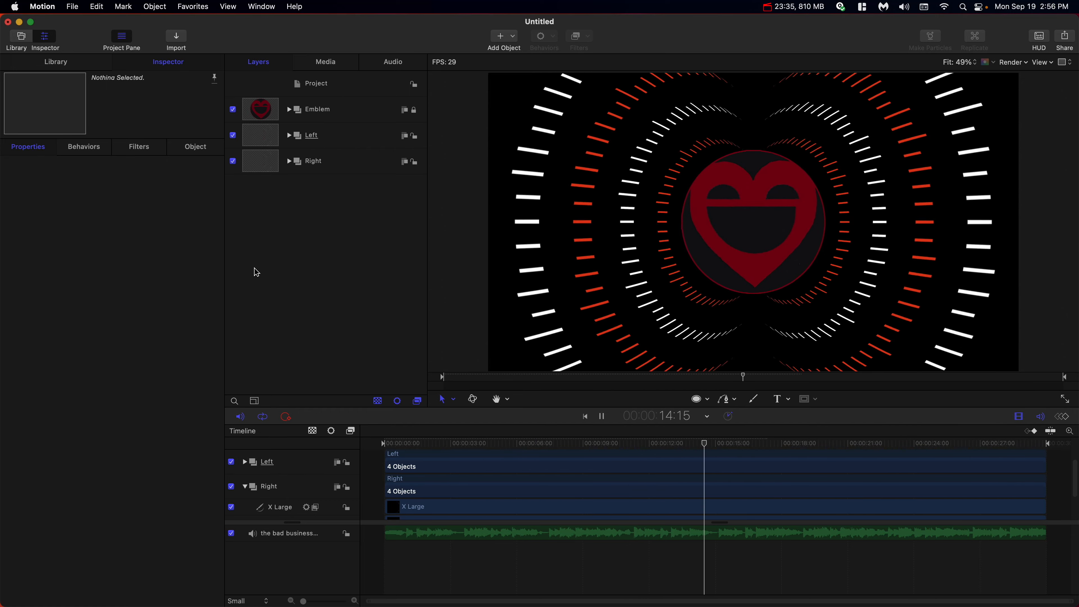
key("space")
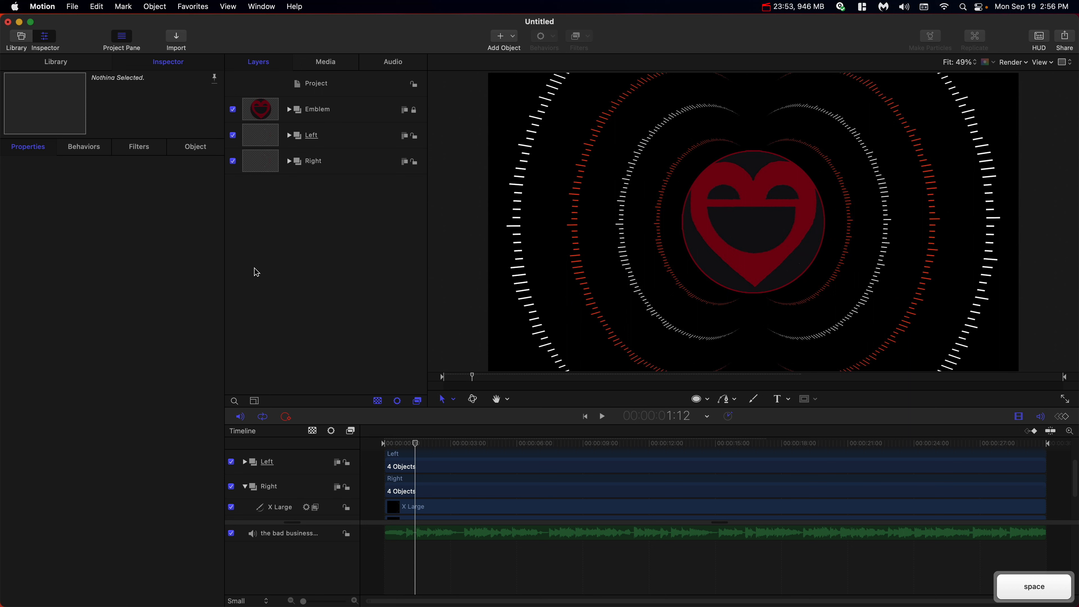
Begin a default movie export using the Video and Audio format, H.264 codec and the canvas color space
left_click(1063, 31)
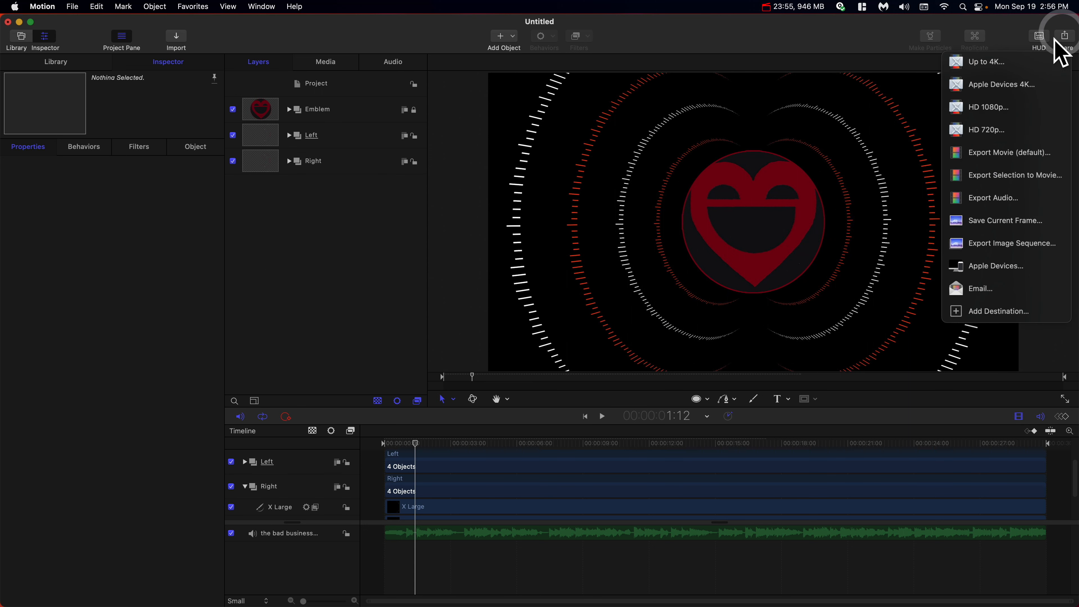
left_click(1024, 157)
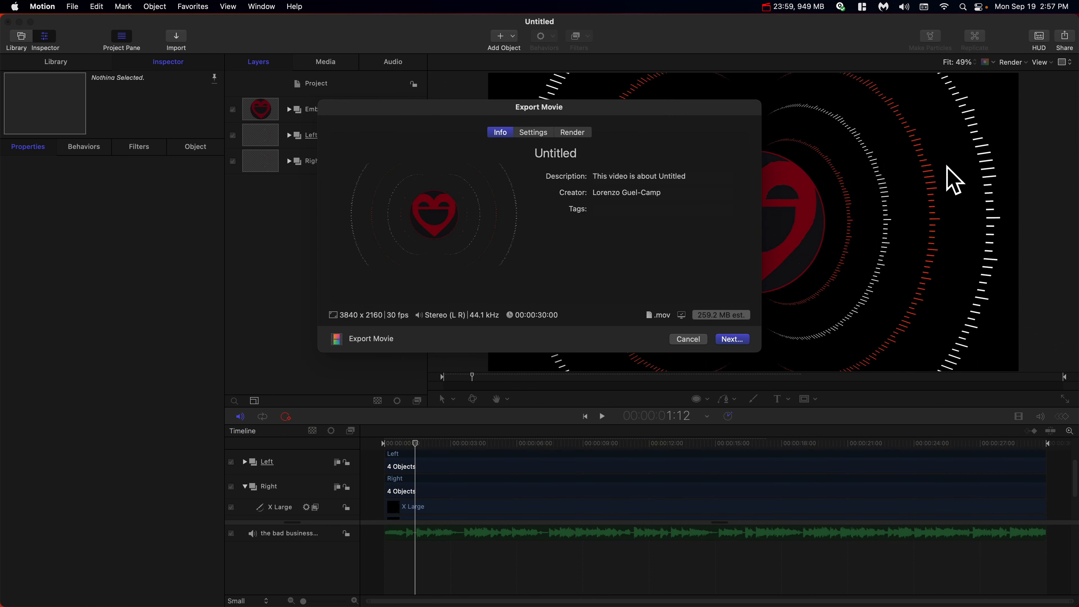
left_click(536, 132)
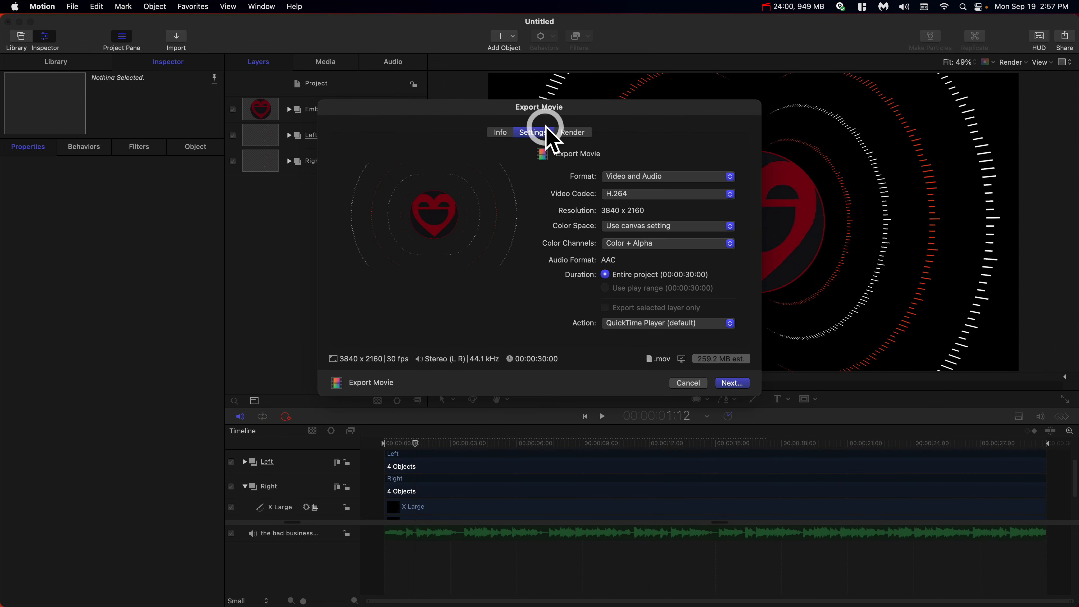
left_click(627, 177)
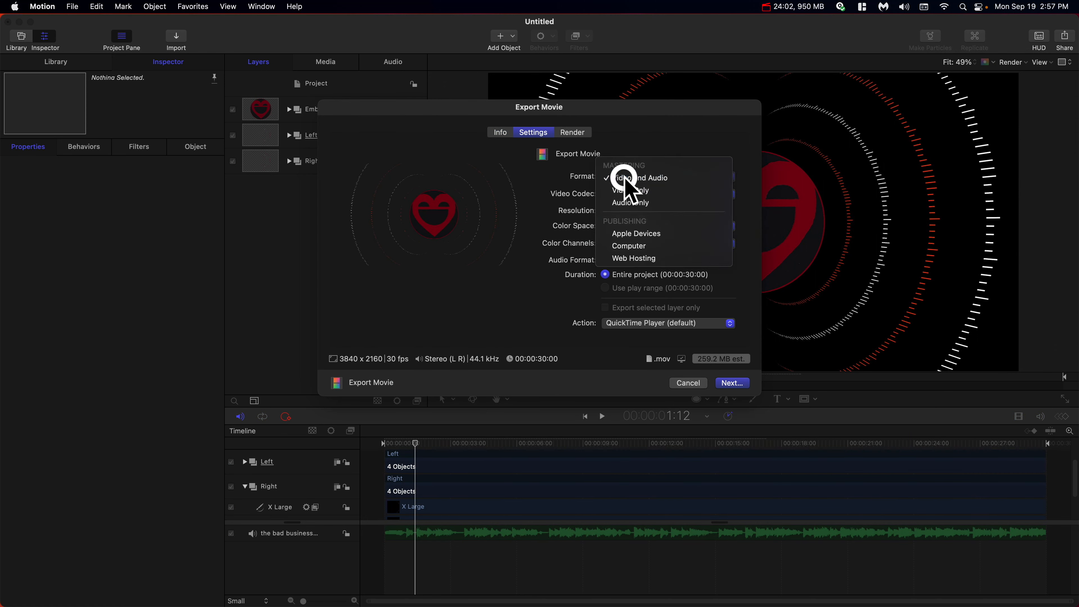
left_click(624, 177)
left_click(626, 194)
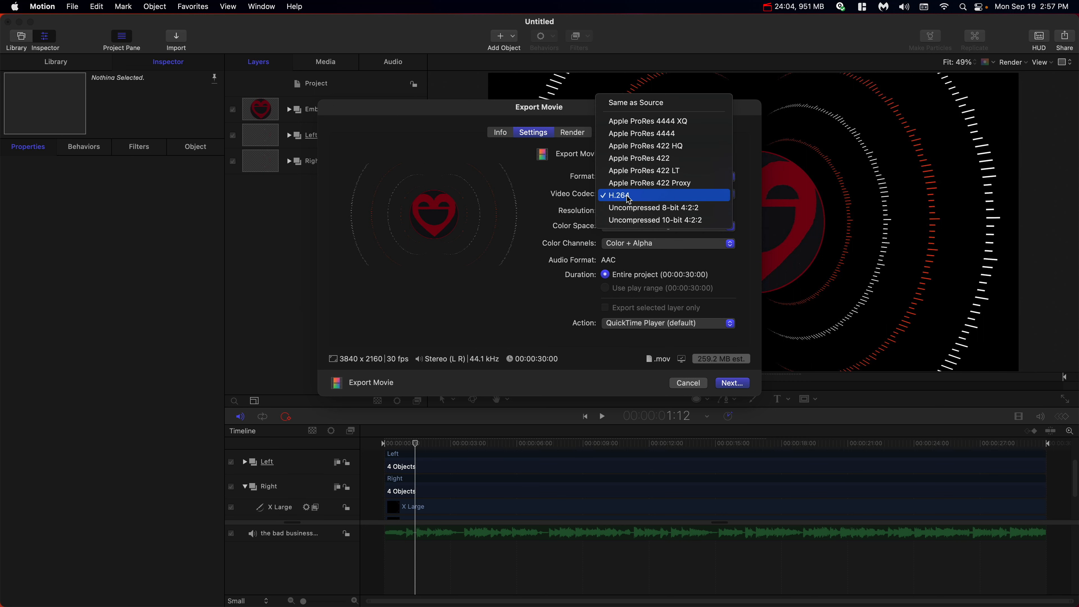
left_click(629, 198)
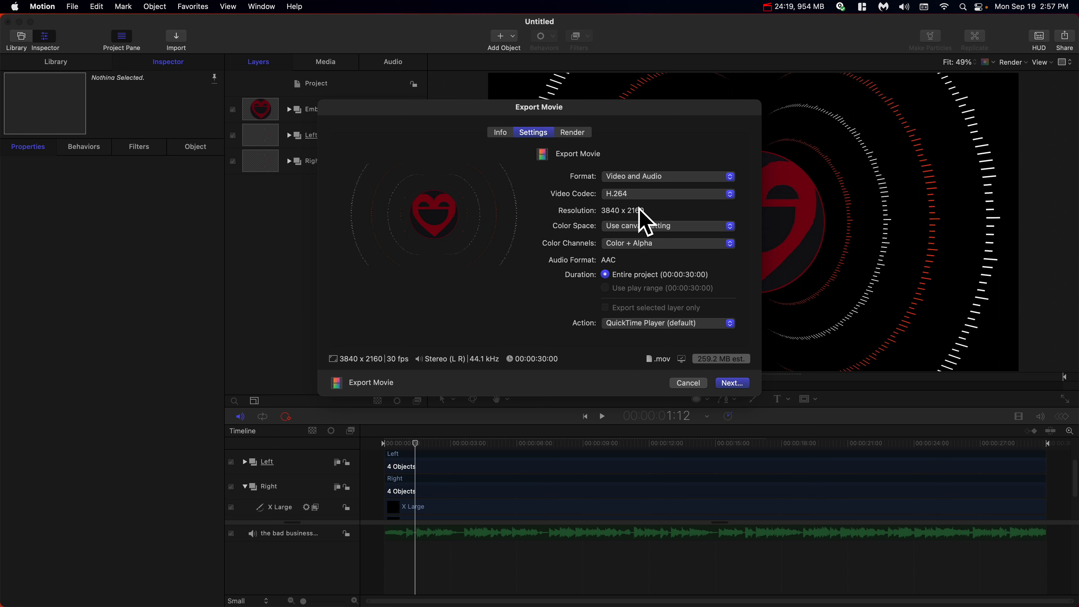
left_click(645, 225)
left_click(646, 226)
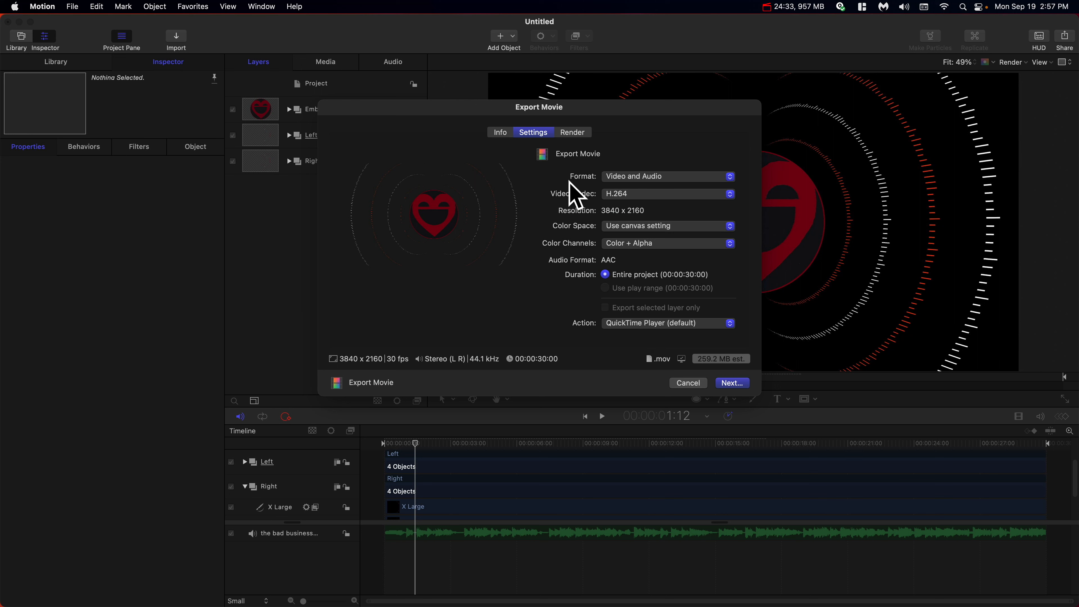
Apply the Highest Quality render preset to the movie export and proceed to saving
left_click(573, 132)
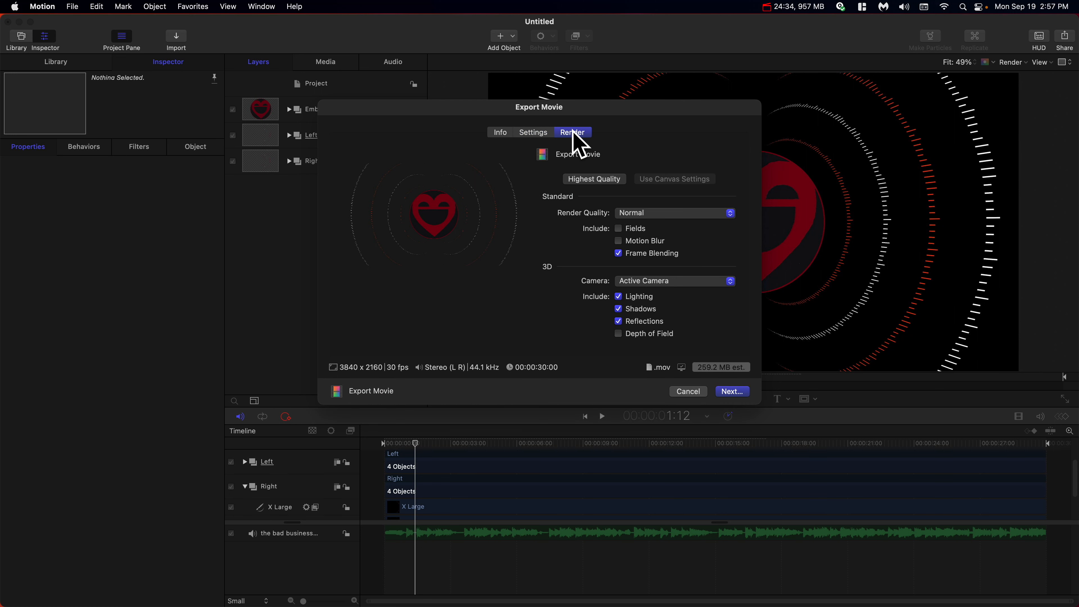
left_click(608, 182)
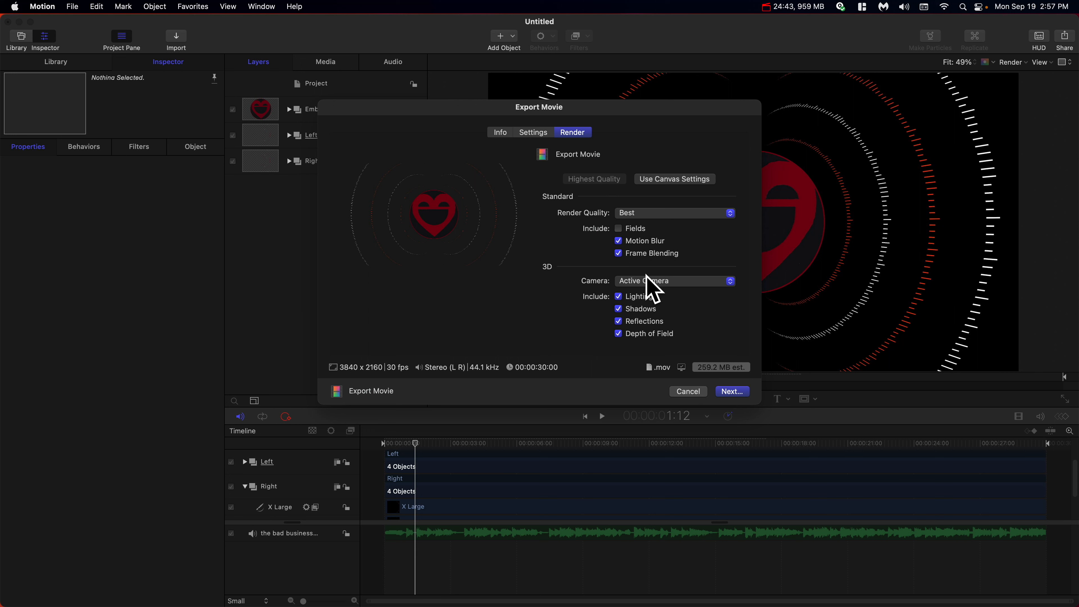
left_click(726, 392)
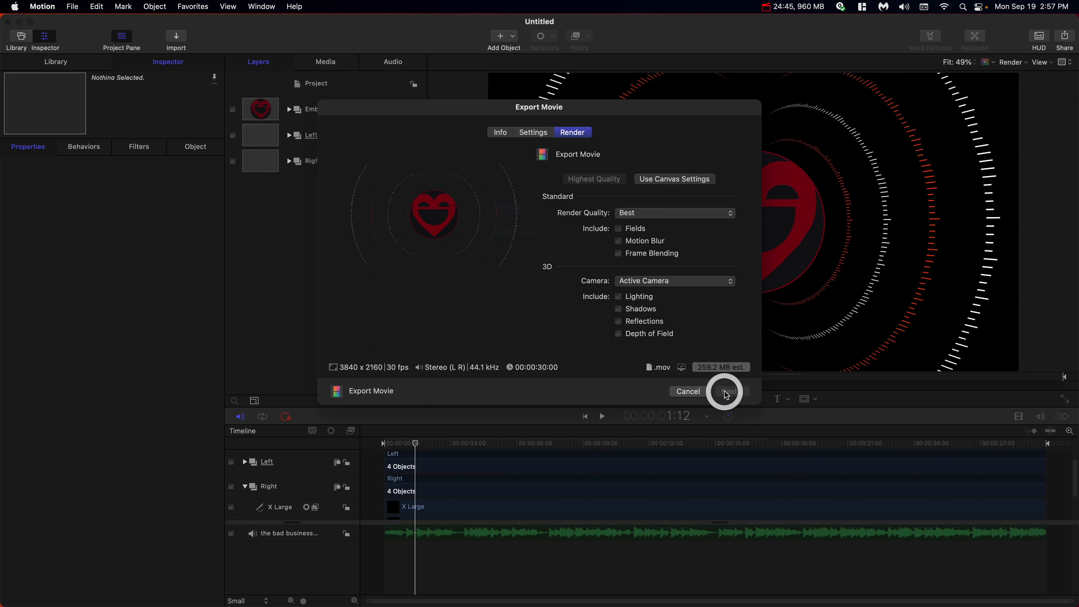
Save the exported movie to the Desktop as Peacock Tutorial and display the Background Task List
left_click(574, 224)
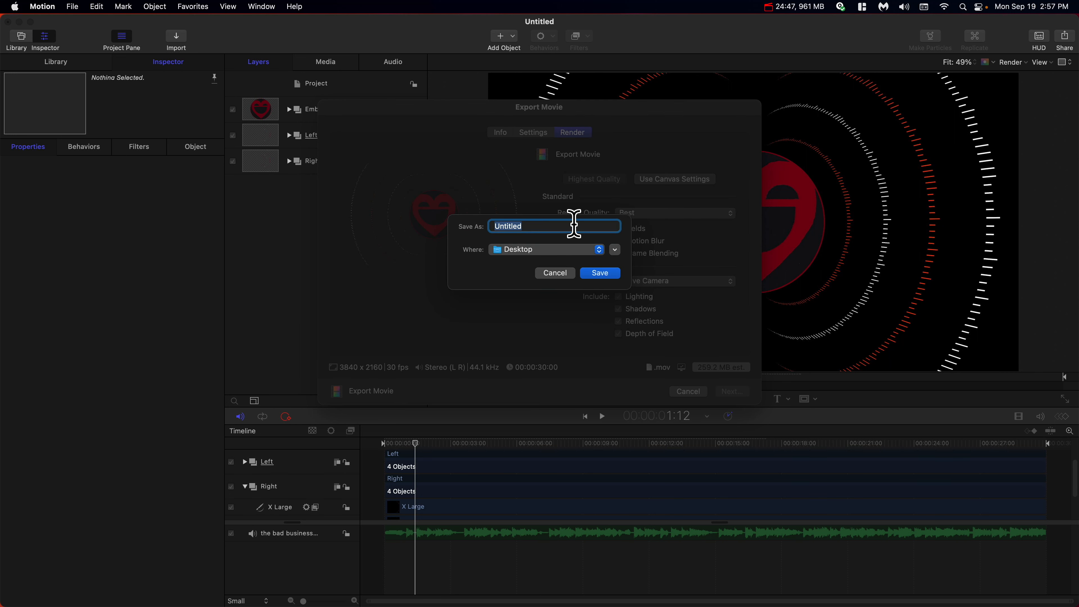
type("Peacock Tut")
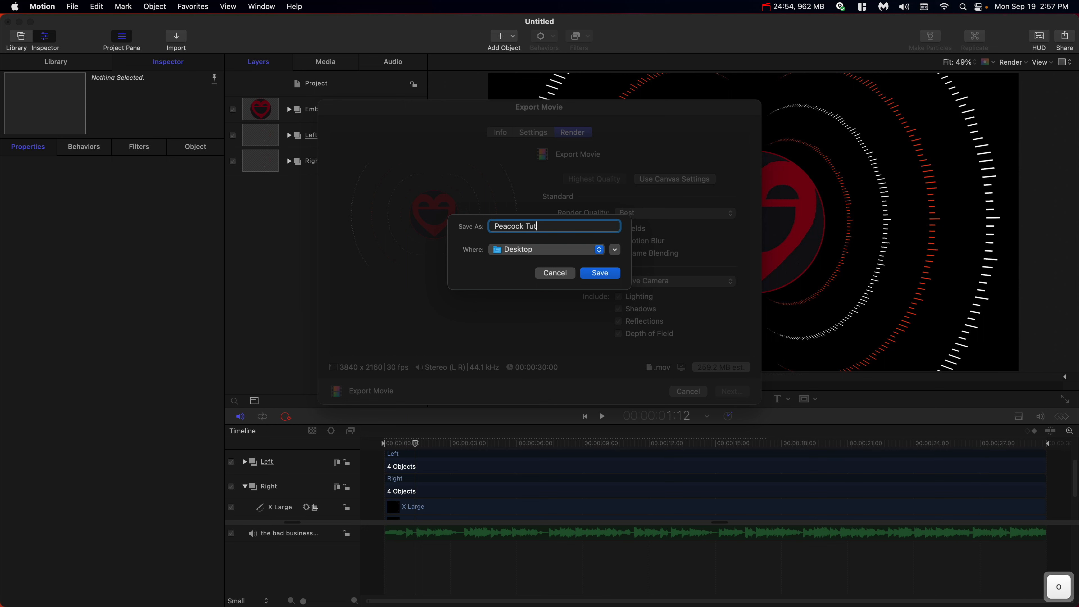
type("orial")
key("Return")
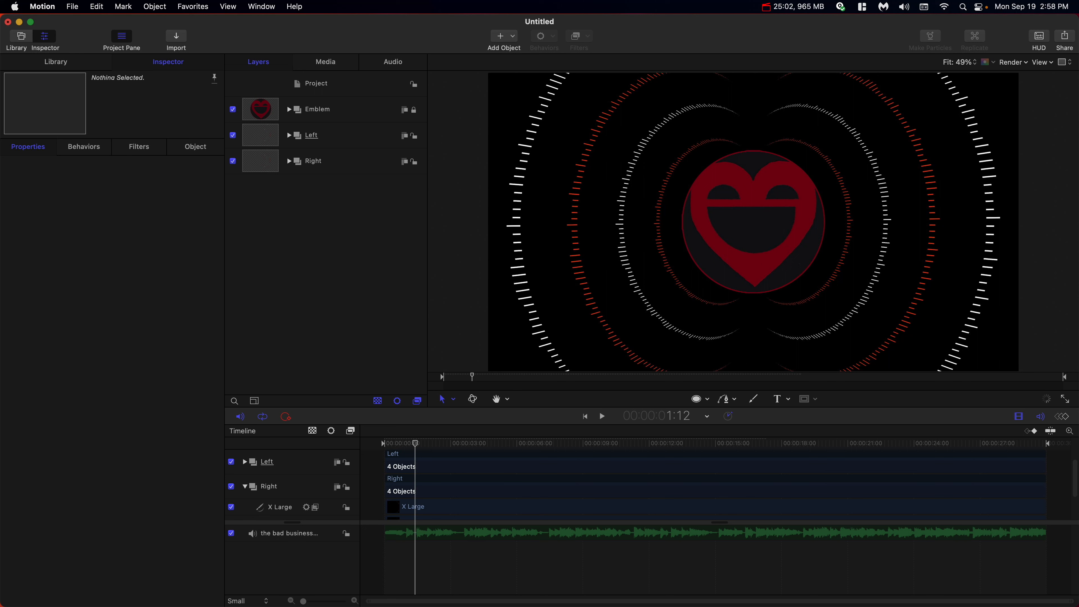
left_click(1046, 398)
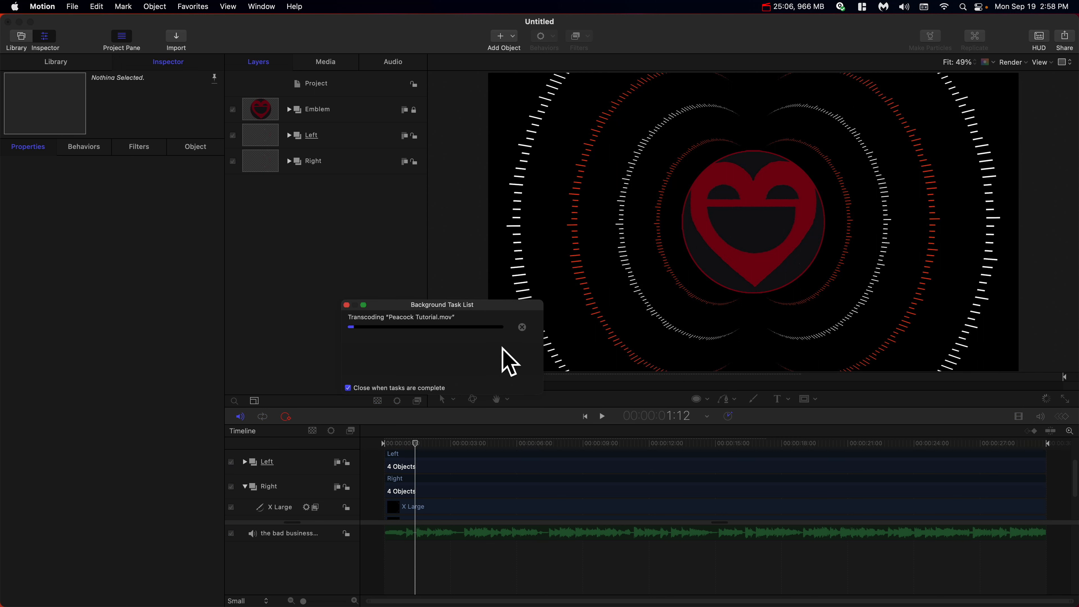